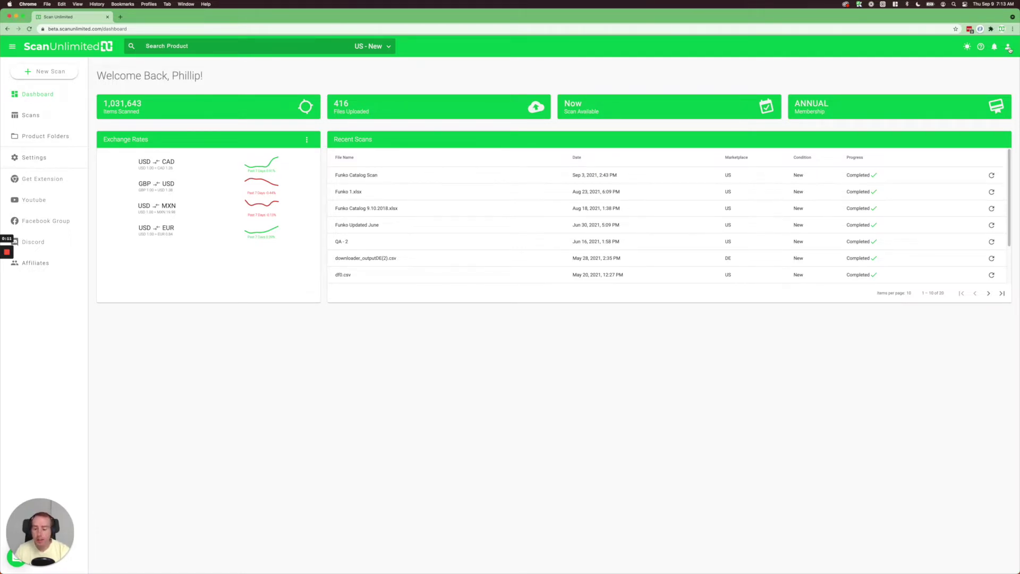
# - Open the Funko Catalog Scan results from Recent Scans
pyautogui.click(1009, 49)
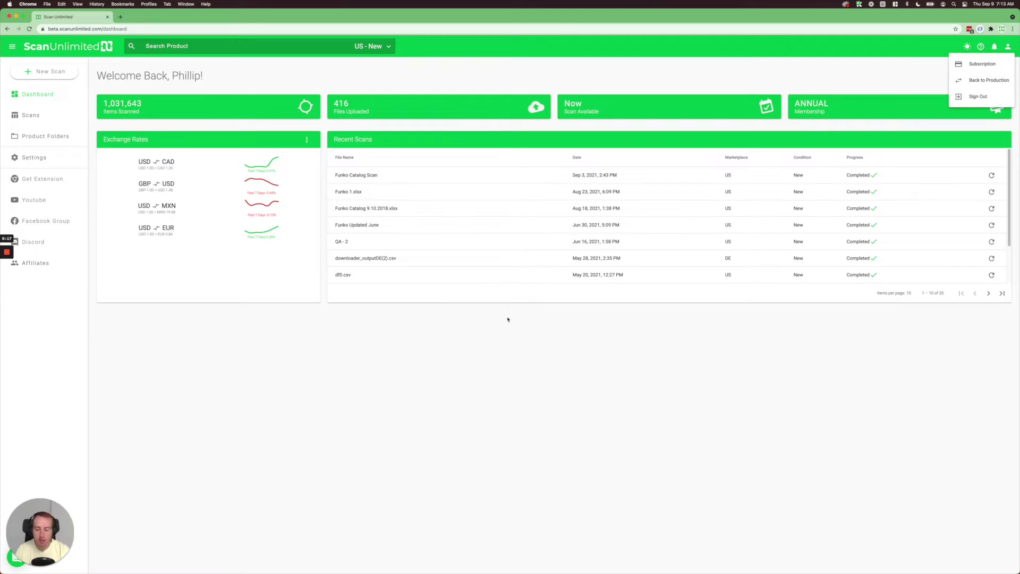
pyautogui.click(414, 384)
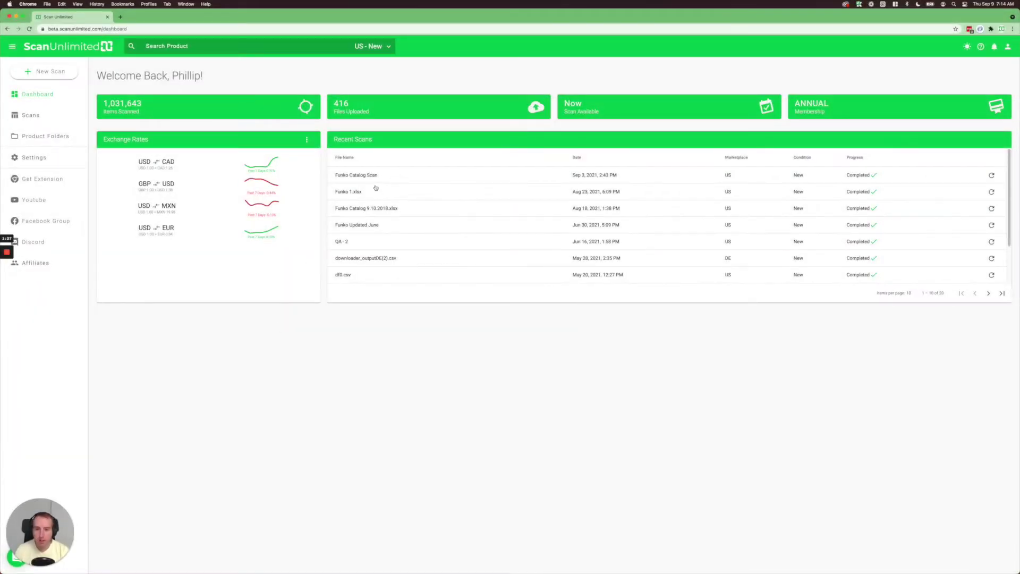
pyautogui.click(361, 176)
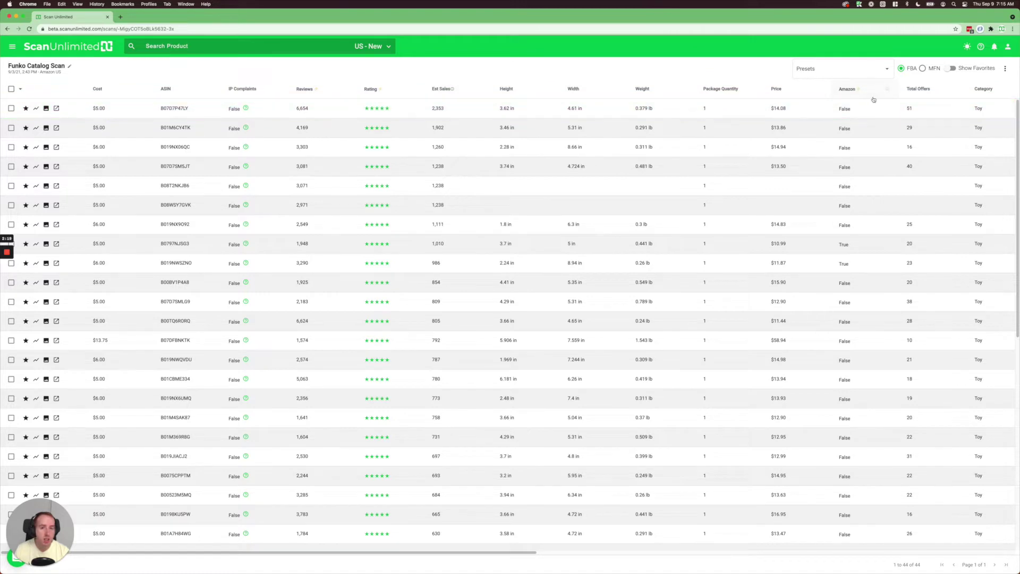
# - Sort the results table by Est Sales, highest first
pyautogui.click(466, 94)
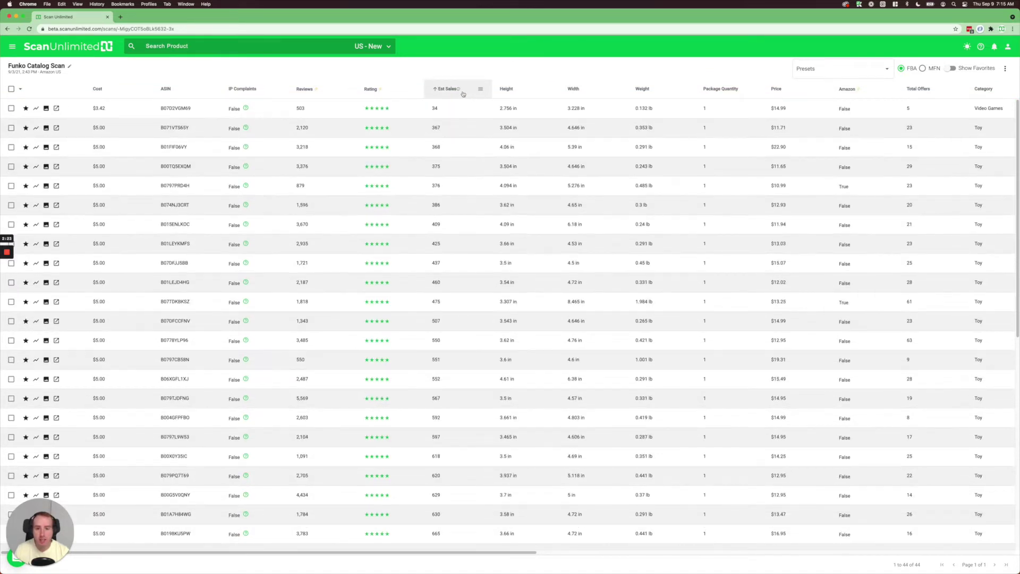
pyautogui.click(463, 94)
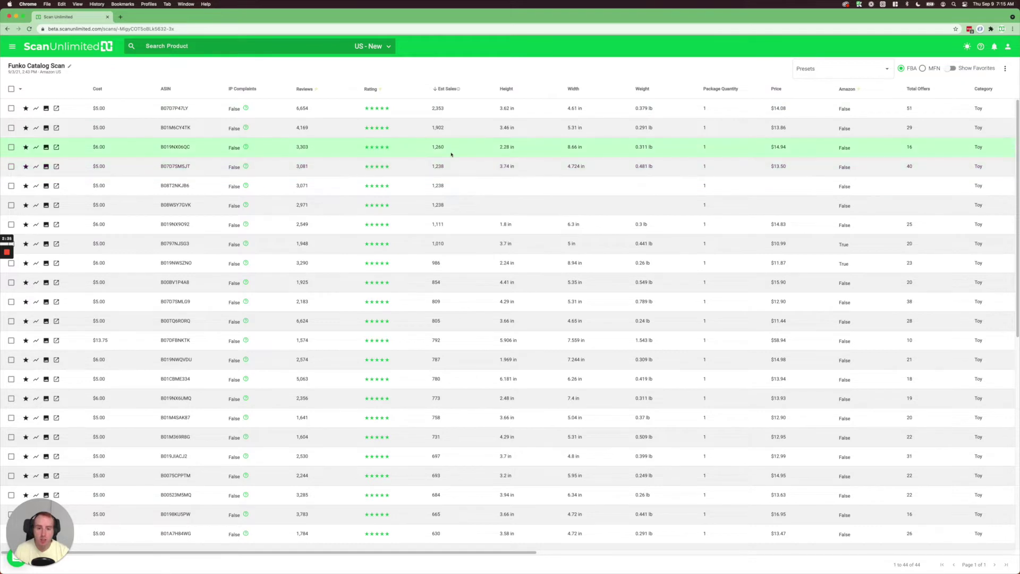
pyautogui.moveTo(370, 207)
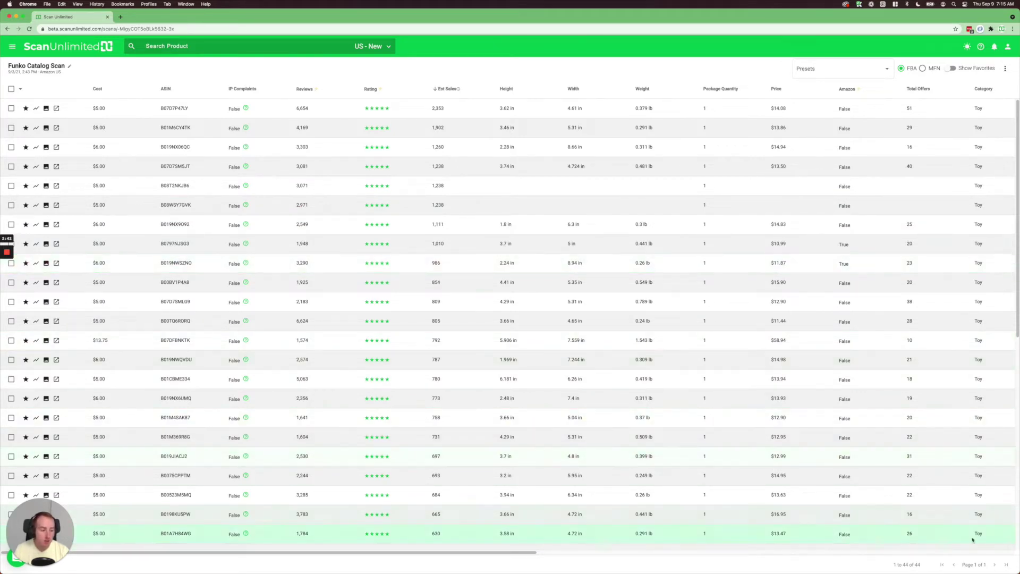
# - Clear the table filters, then page forward and back to page 1 of 28
pyautogui.click(1005, 68)
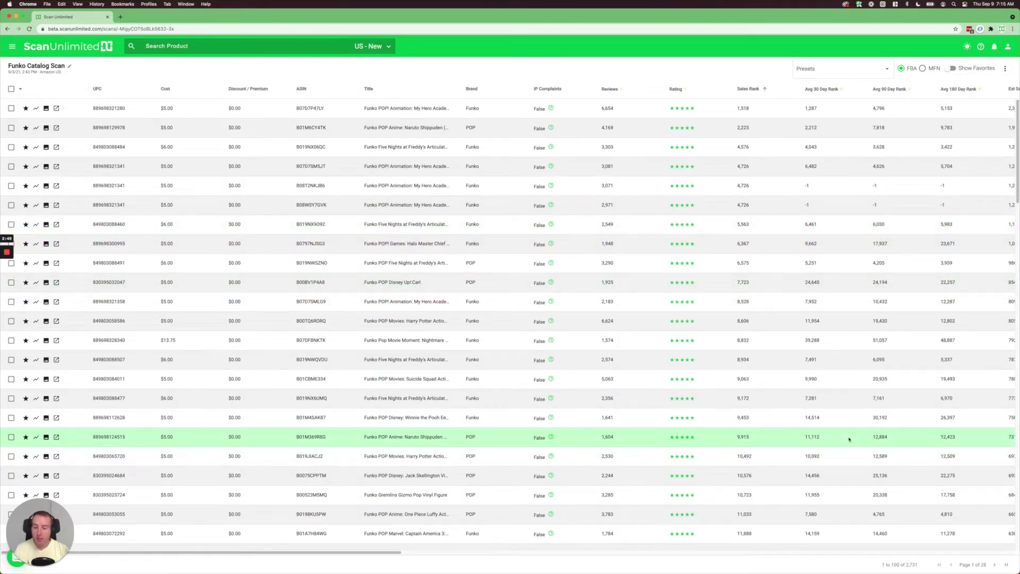
pyautogui.click(994, 565)
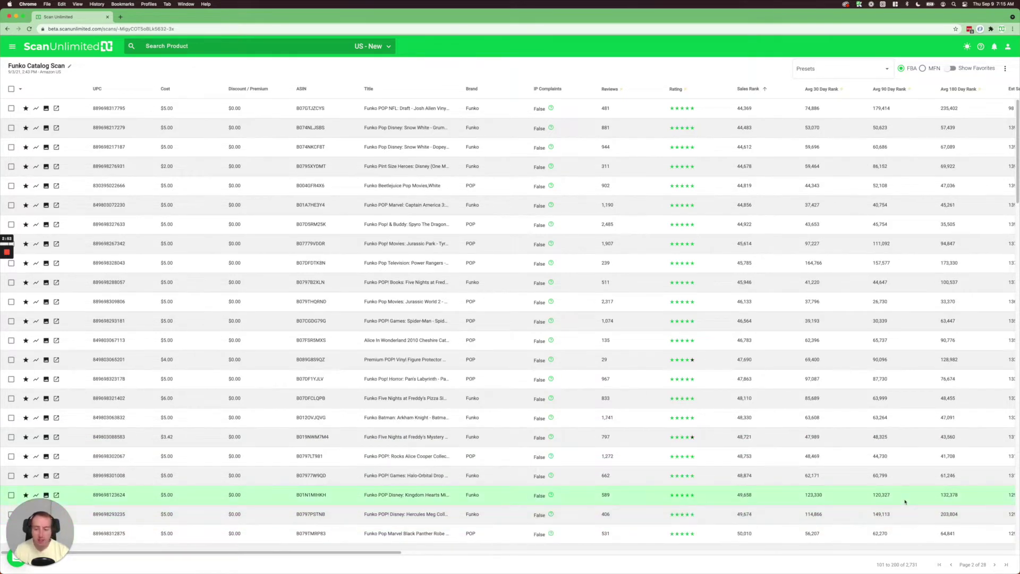
pyautogui.click(951, 565)
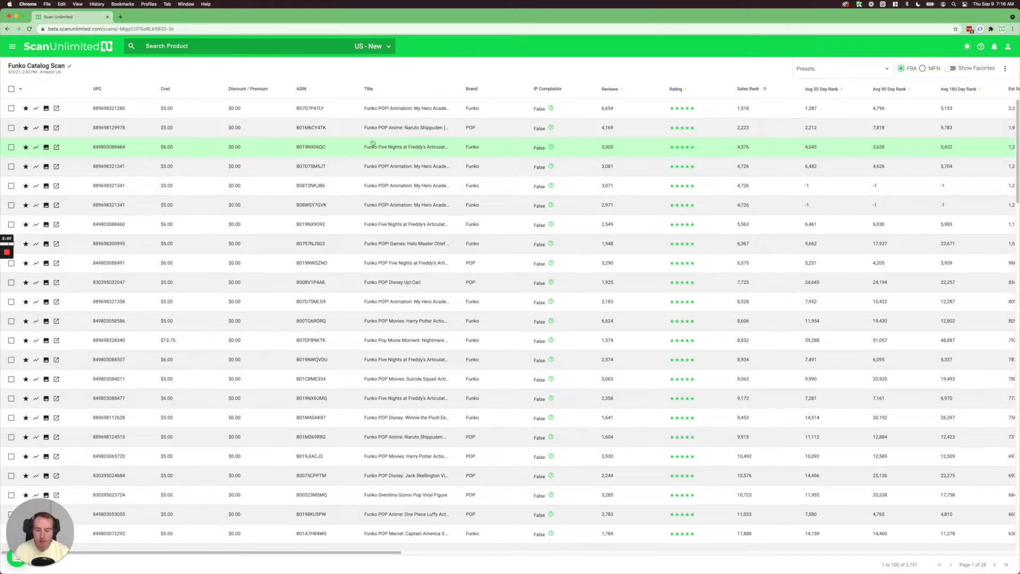
pyautogui.click(298, 188)
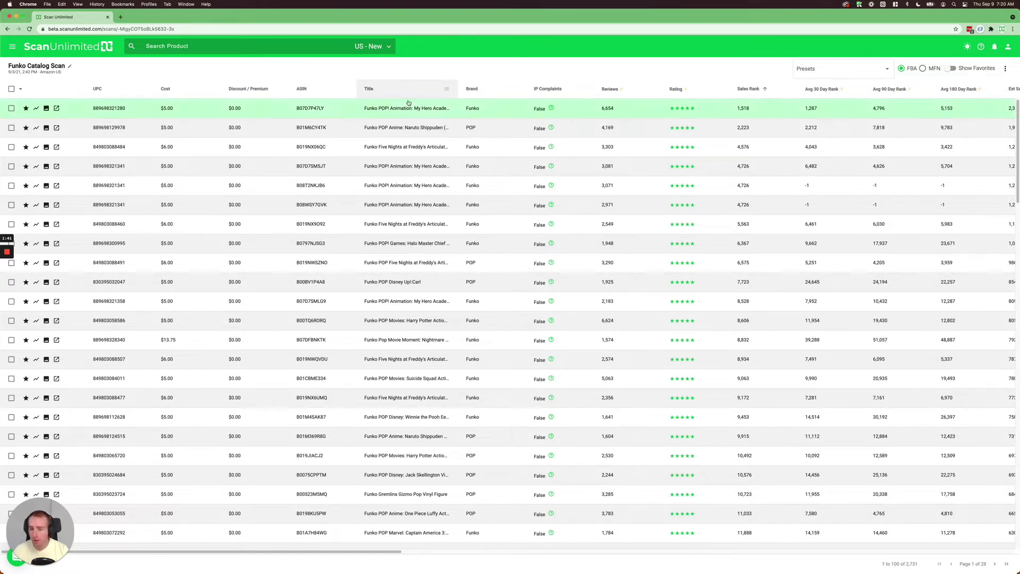
# - Move the Title column before ASIN and narrow the Brand and ASIN columns
pyautogui.moveTo(409, 92); pyautogui.dragTo(485, 95)
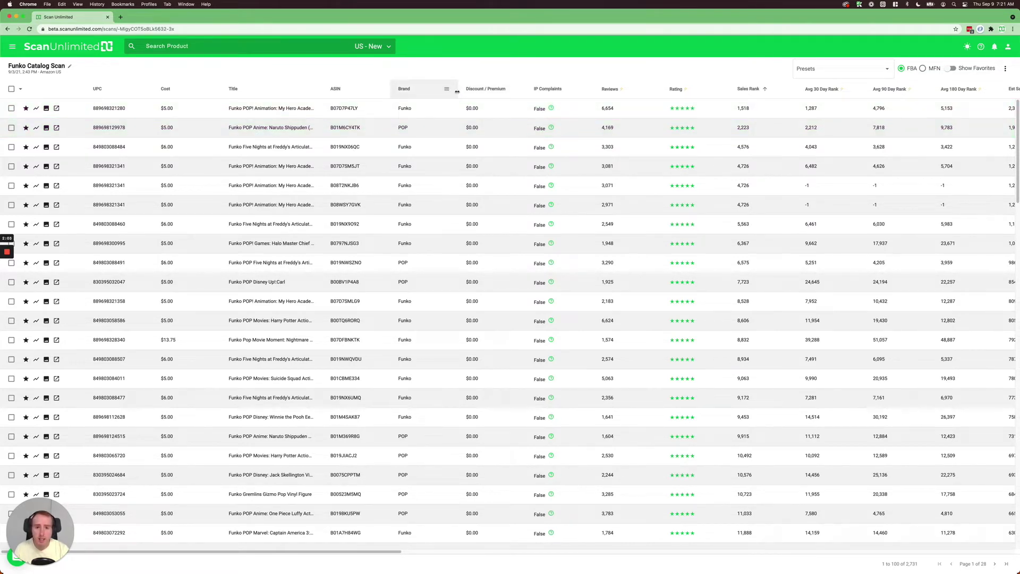
pyautogui.moveTo(457, 92); pyautogui.dragTo(432, 95)
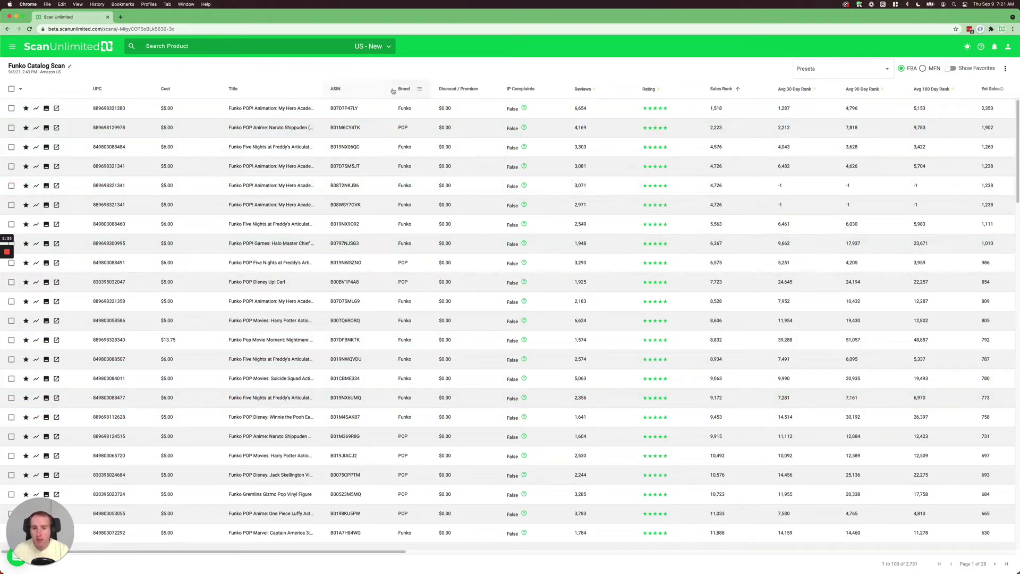
pyautogui.moveTo(393, 91); pyautogui.dragTo(379, 91)
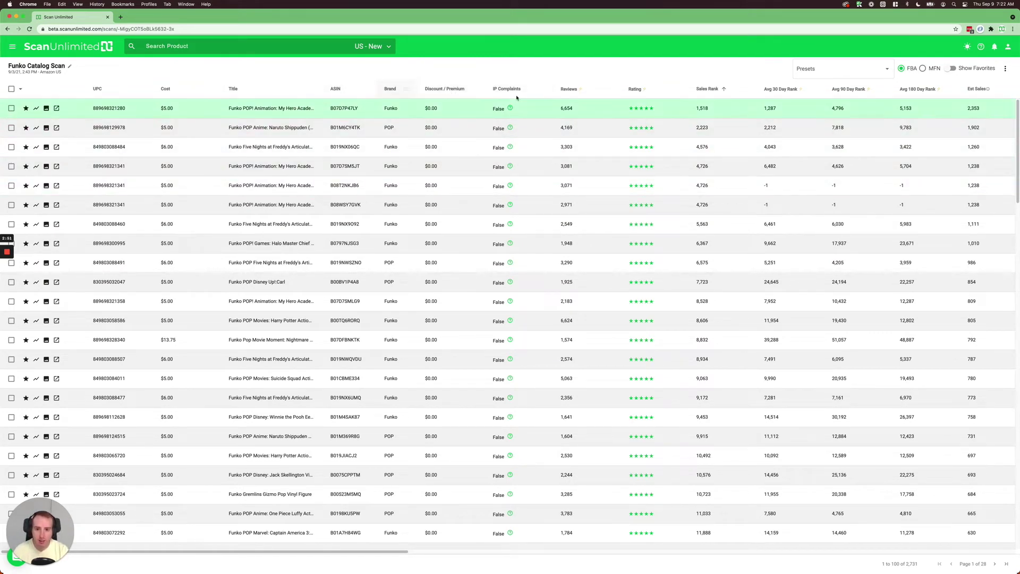
pyautogui.click(1004, 68)
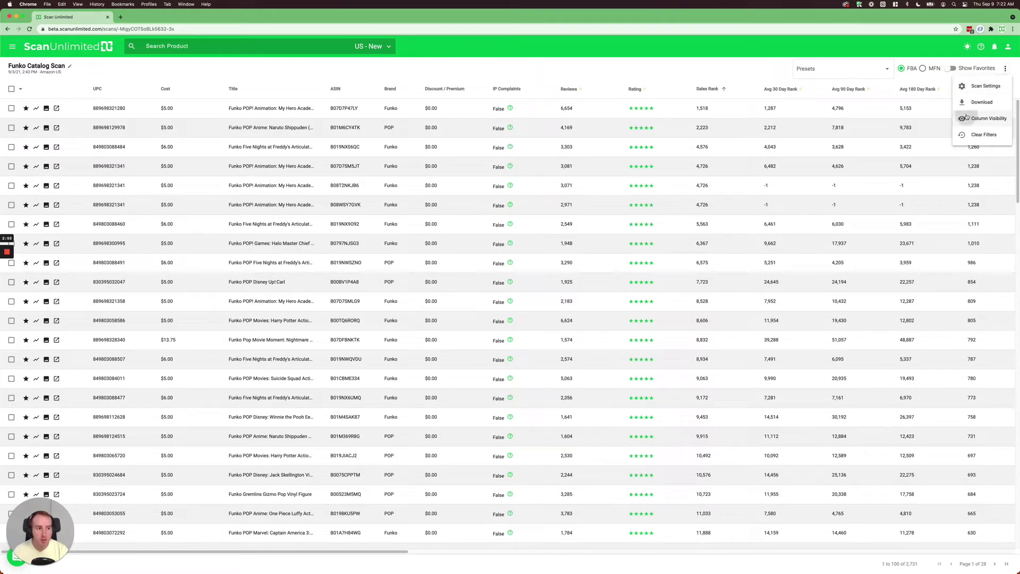
# - In Column Visibility, hide the Title, ASIN and Brand columns
pyautogui.click(967, 116)
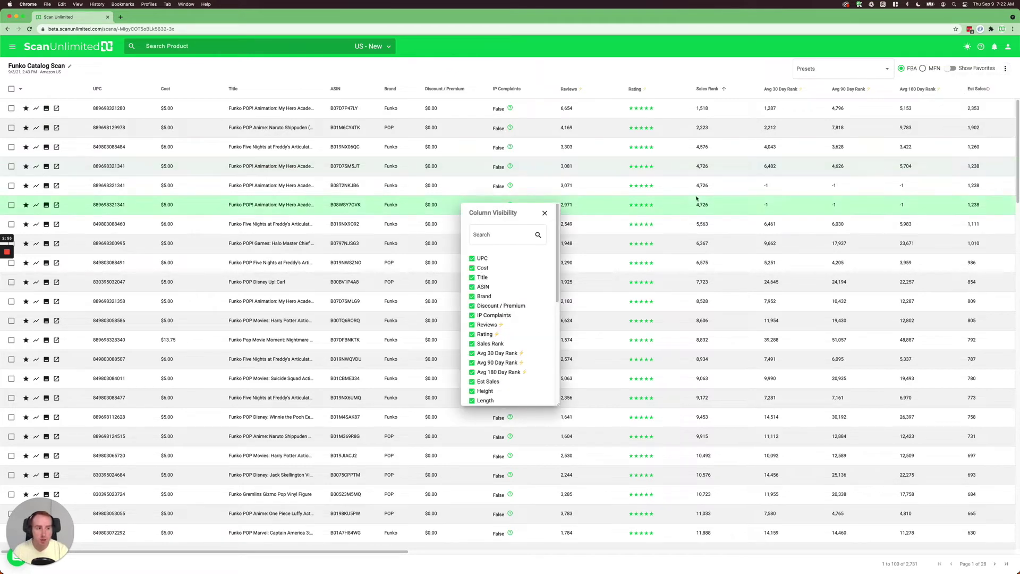
pyautogui.click(1004, 69)
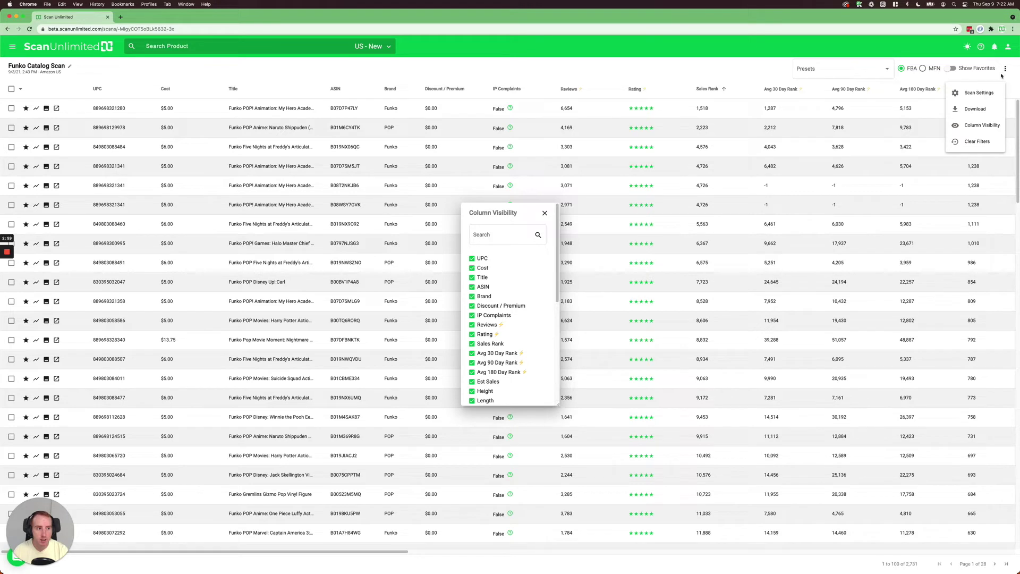
pyautogui.click(975, 125)
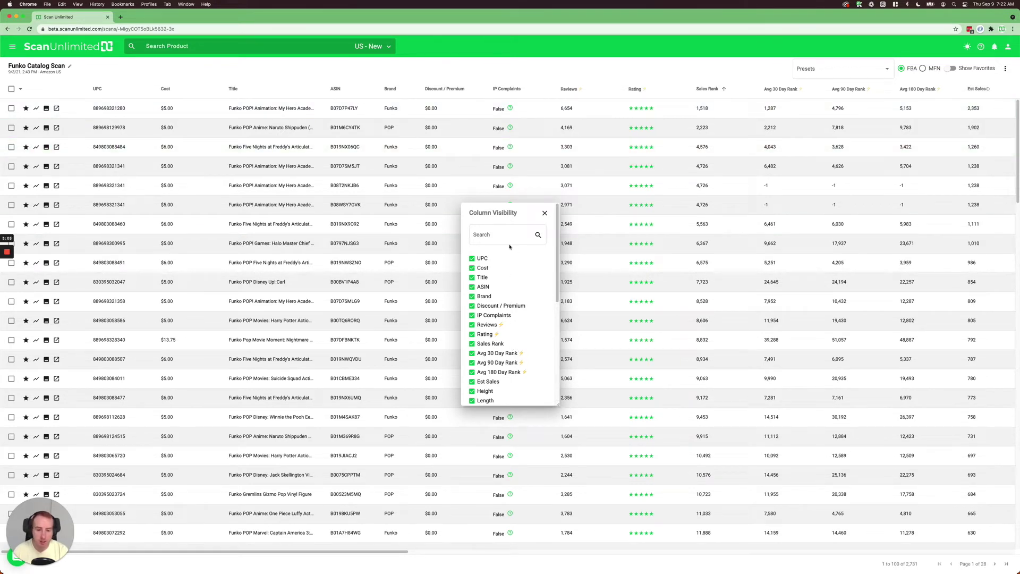
pyautogui.scroll(-10, 500, 315)
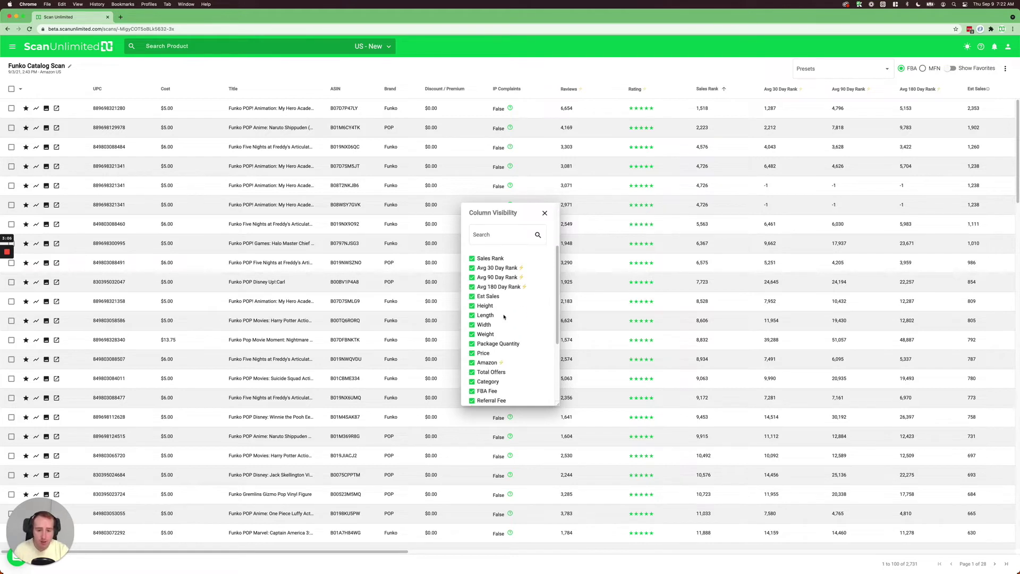
pyautogui.scroll(10, 500, 331)
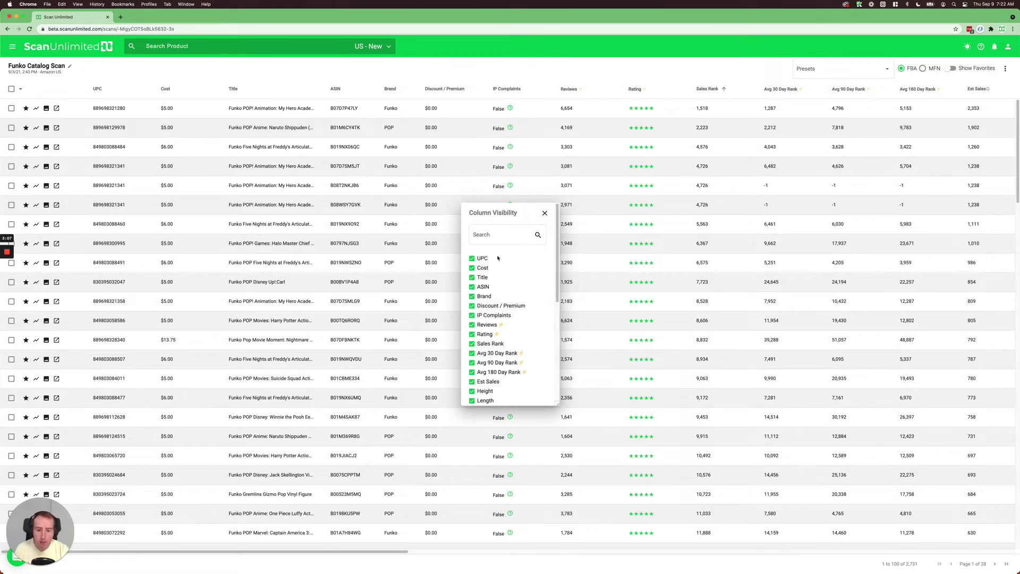
pyautogui.click(472, 287)
pyautogui.click(472, 277)
pyautogui.click(471, 296)
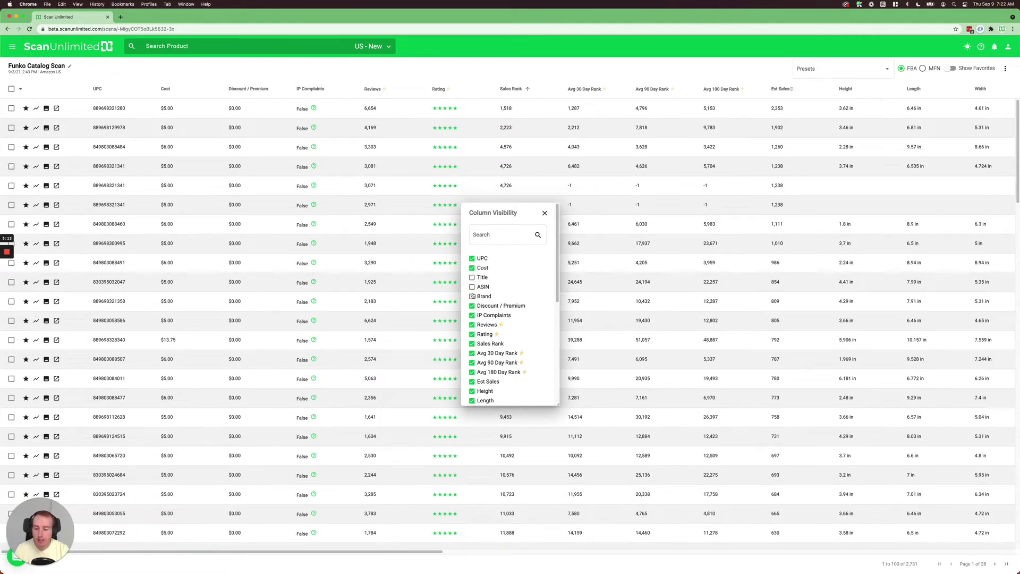
pyautogui.click(472, 277)
pyautogui.click(472, 287)
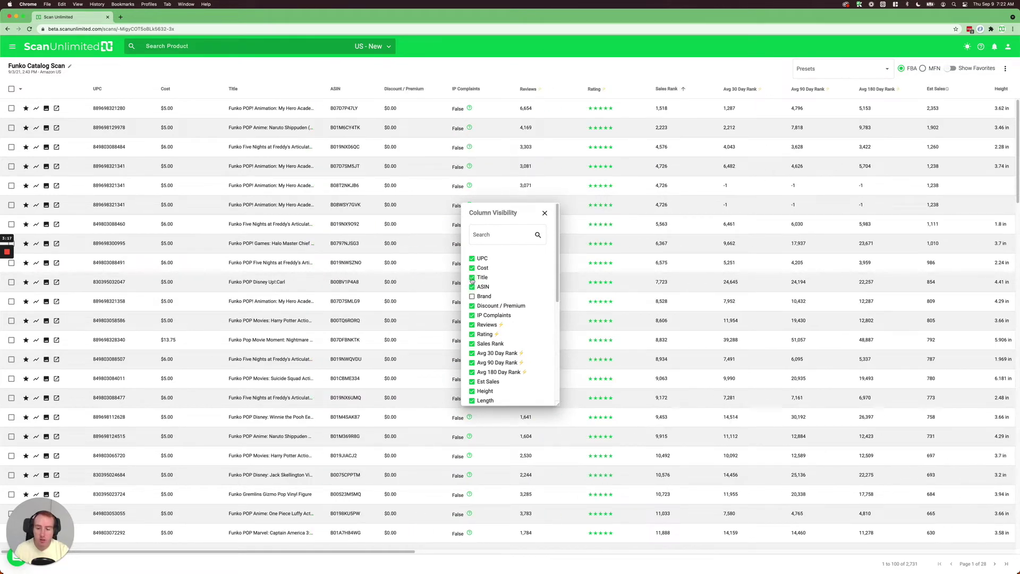
pyautogui.click(472, 278)
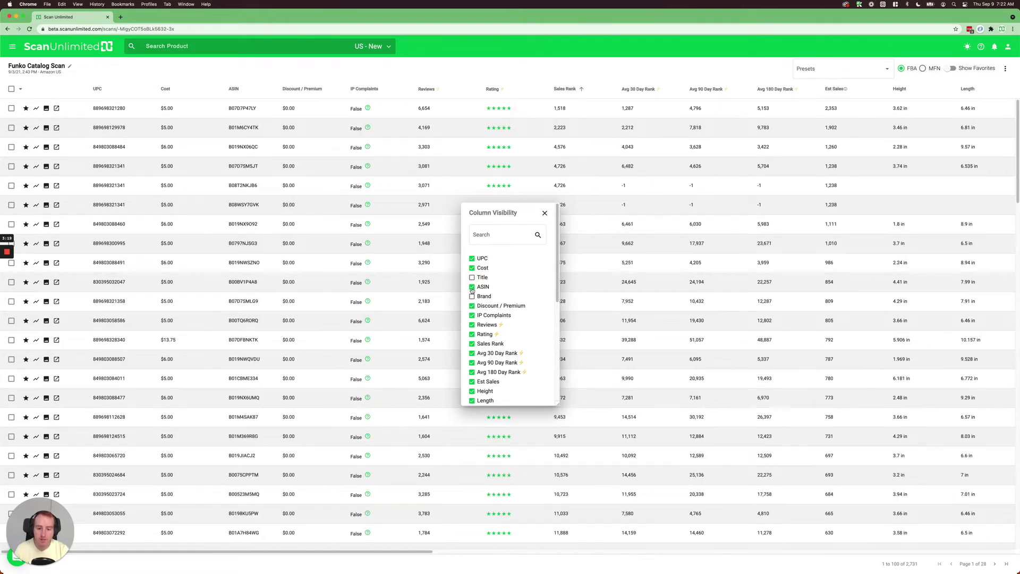
pyautogui.click(472, 287)
# - Search the column list for 'leng' to find Length
pyautogui.click(495, 235)
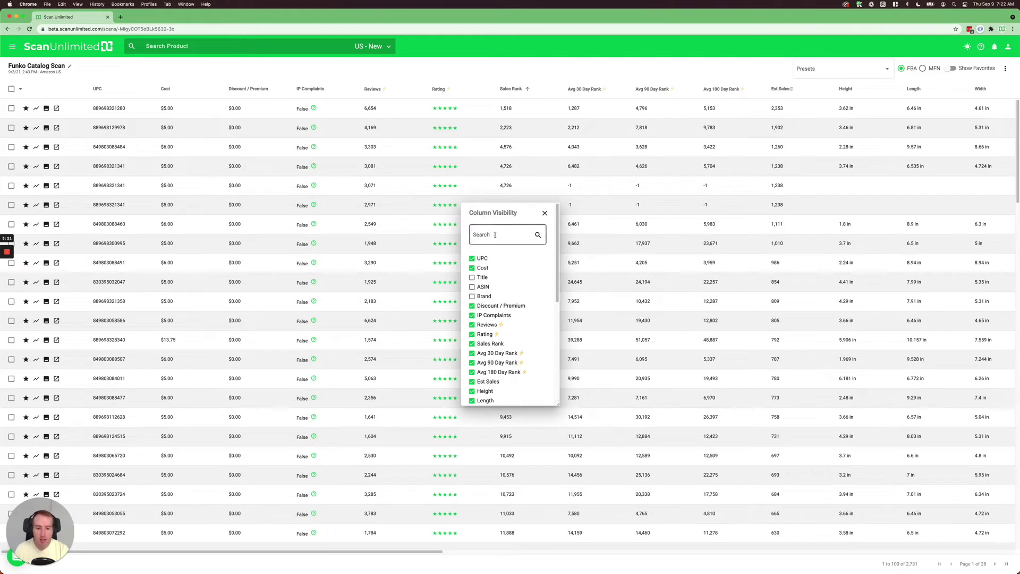
pyautogui.click(495, 235)
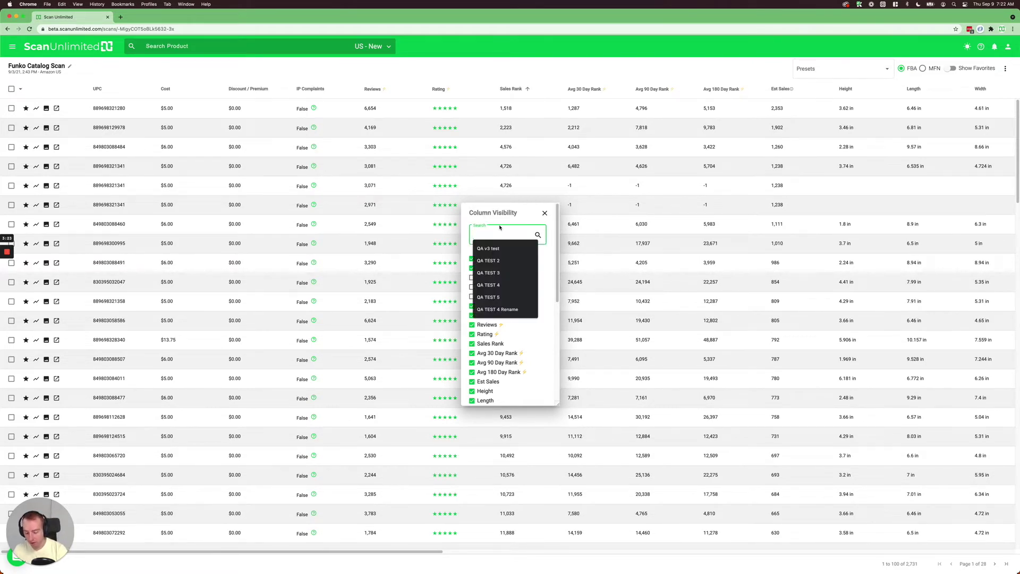
pyautogui.write('leng')
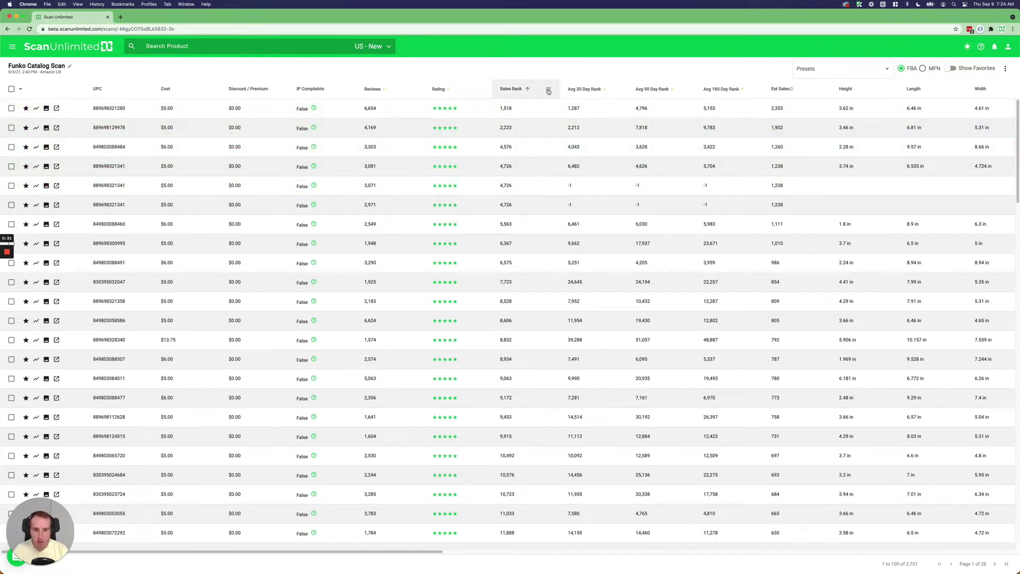
# - Filter Sales Rank to In range with From 1000 and To 500
pyautogui.click(549, 91)
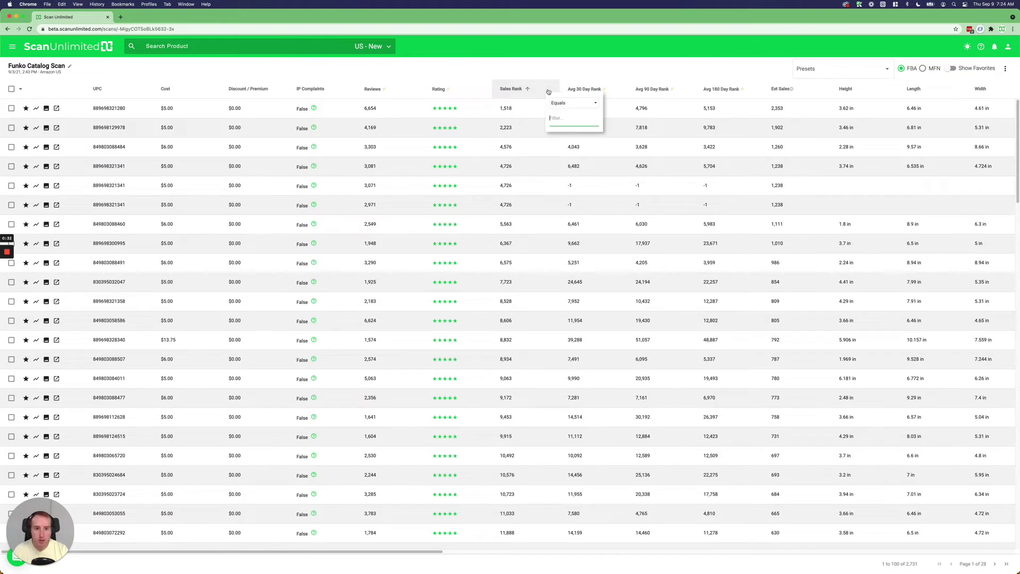
pyautogui.click(576, 107)
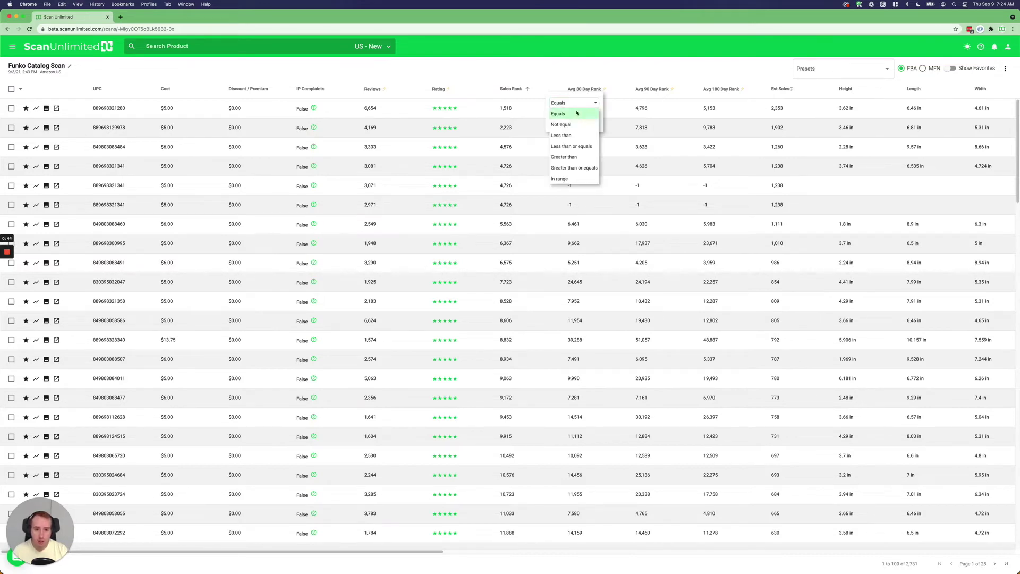
pyautogui.click(565, 180)
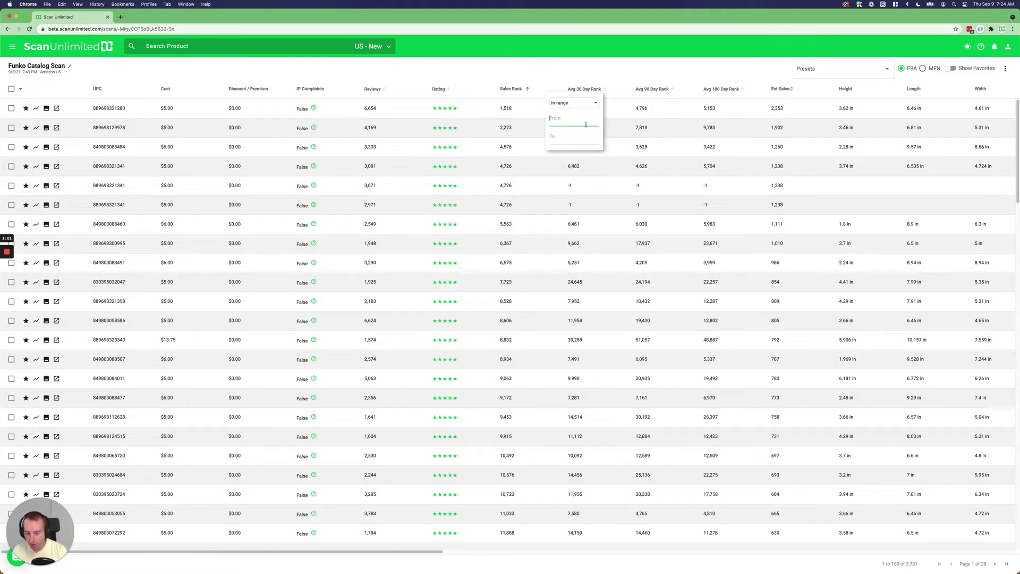
pyautogui.write('1000')
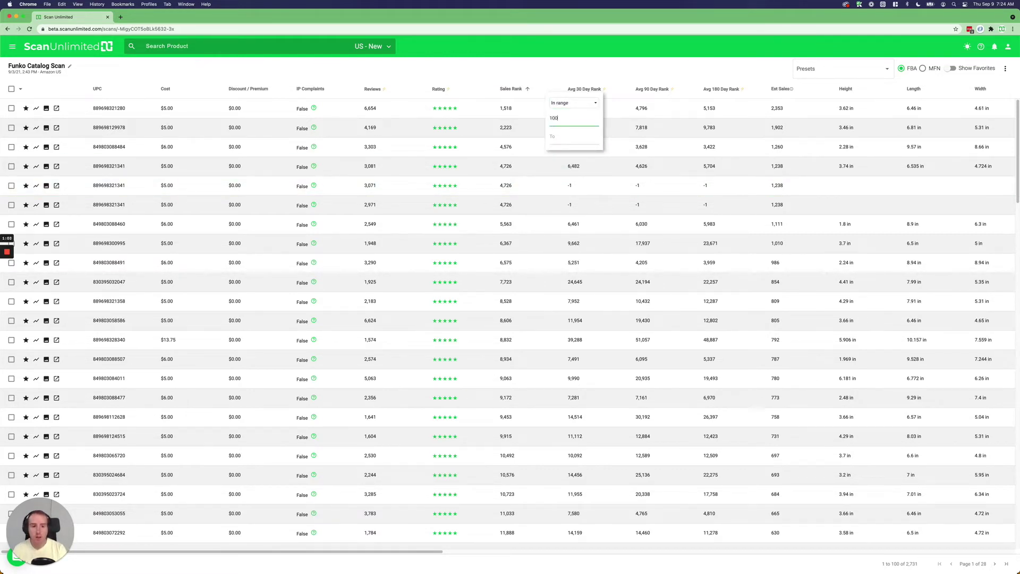
pyautogui.press('Tab')
pyautogui.write('500')
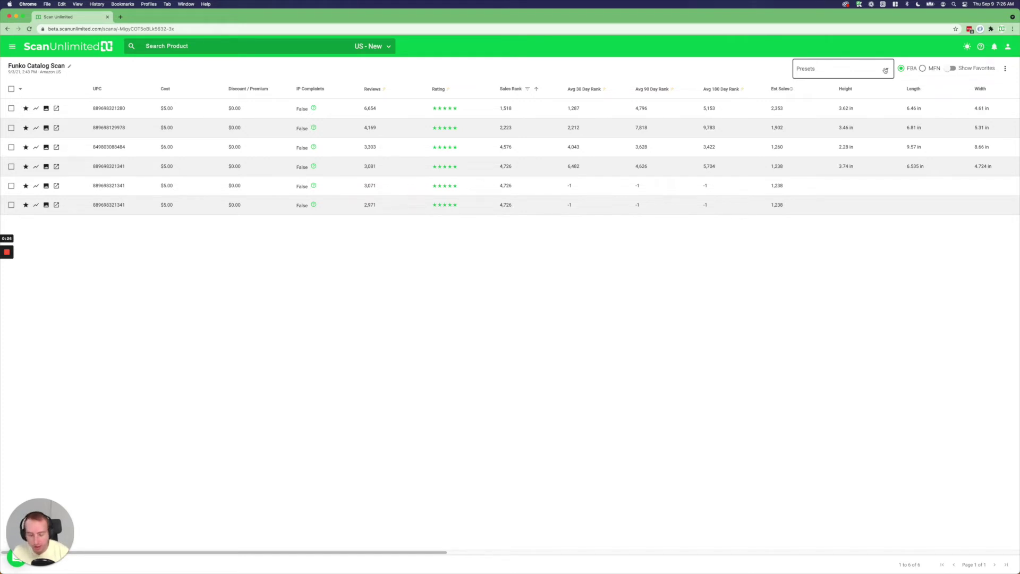
# - Apply the '1. ROI>70%' preset to the table
pyautogui.click(885, 70)
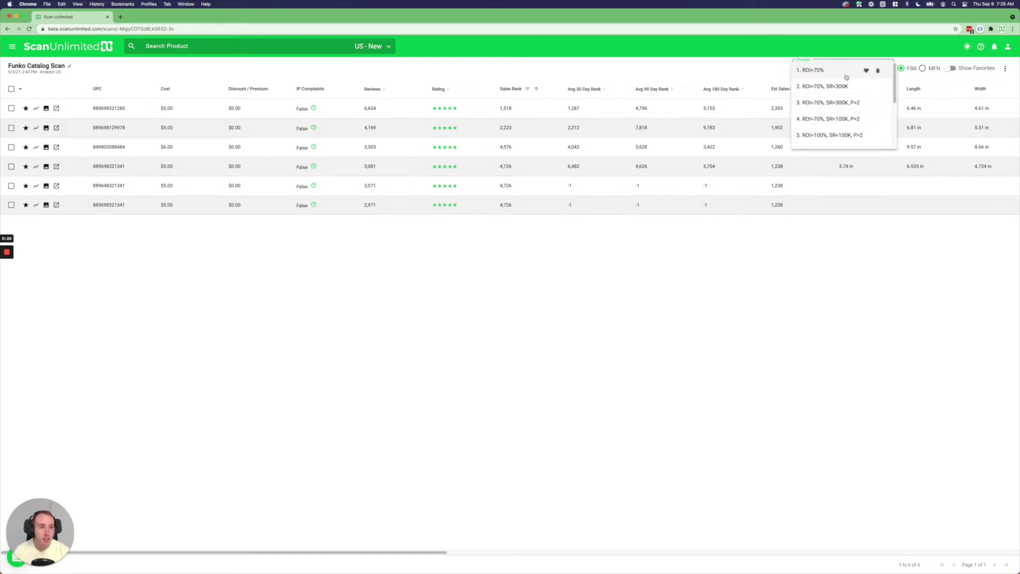
pyautogui.scroll(-3, 838, 96)
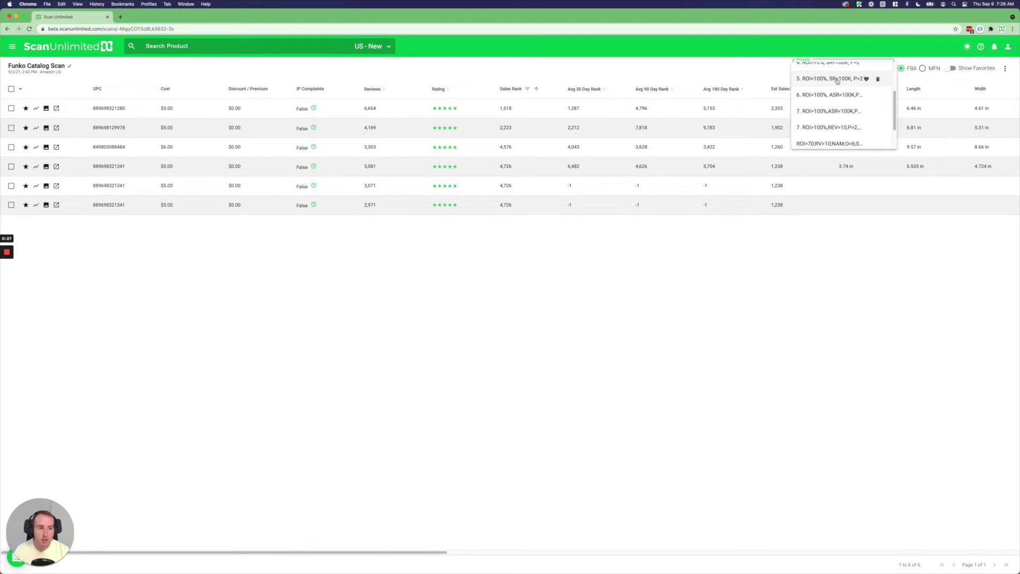
pyautogui.scroll(-3, 838, 85)
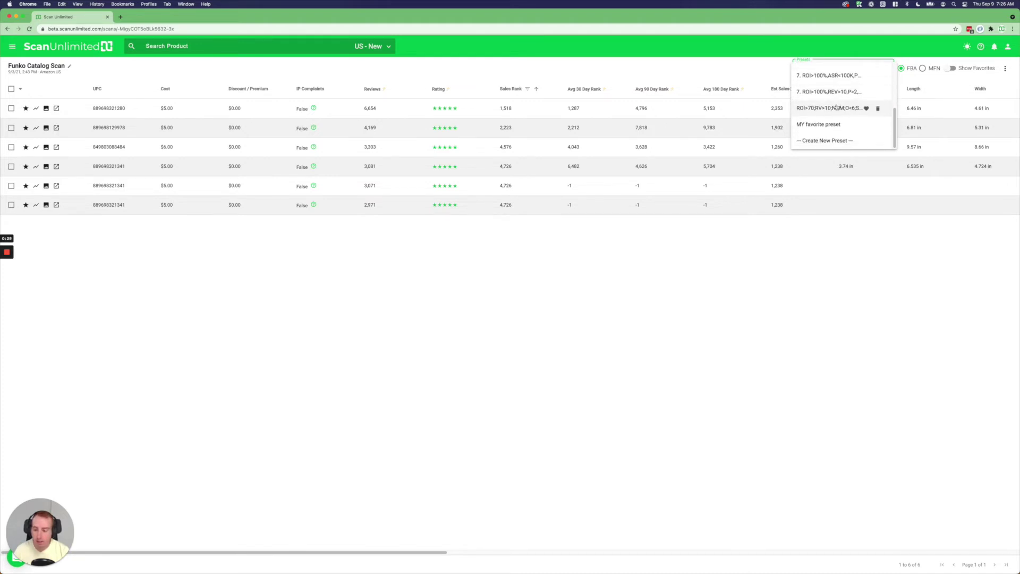
pyautogui.scroll(6, 836, 106)
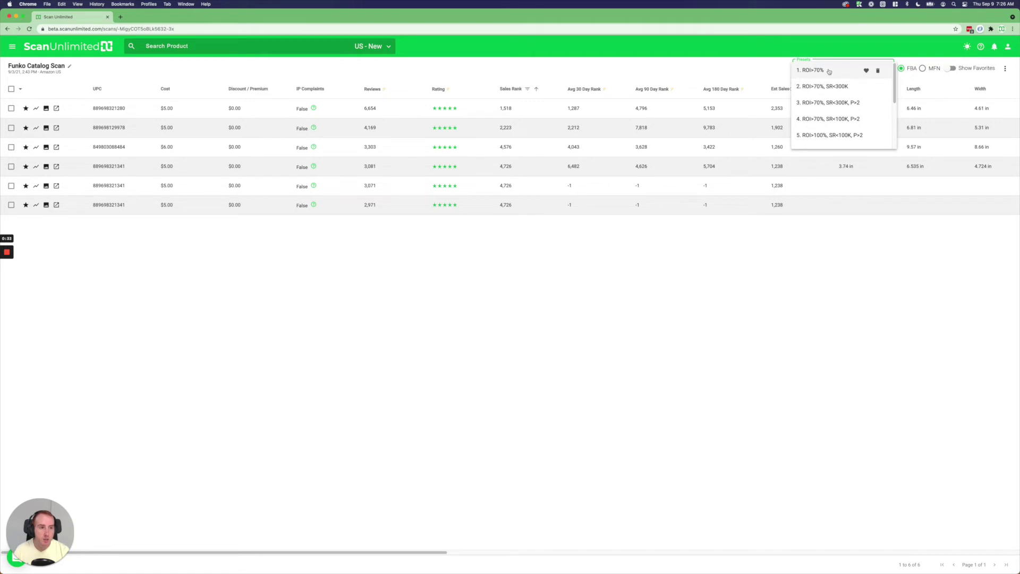
pyautogui.click(829, 71)
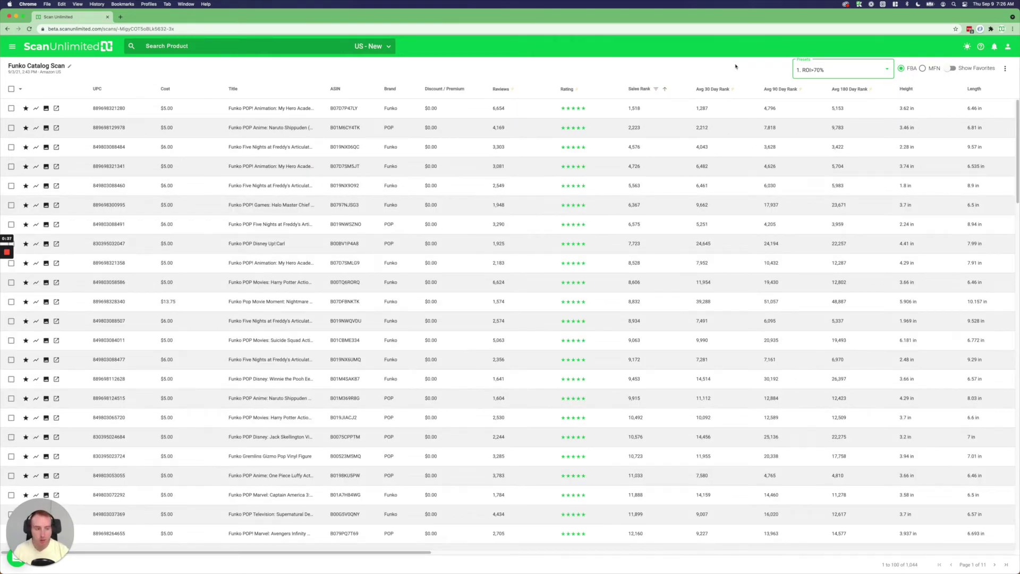
# - Reopen the Presets list and choose Create New Preset
pyautogui.click(839, 68)
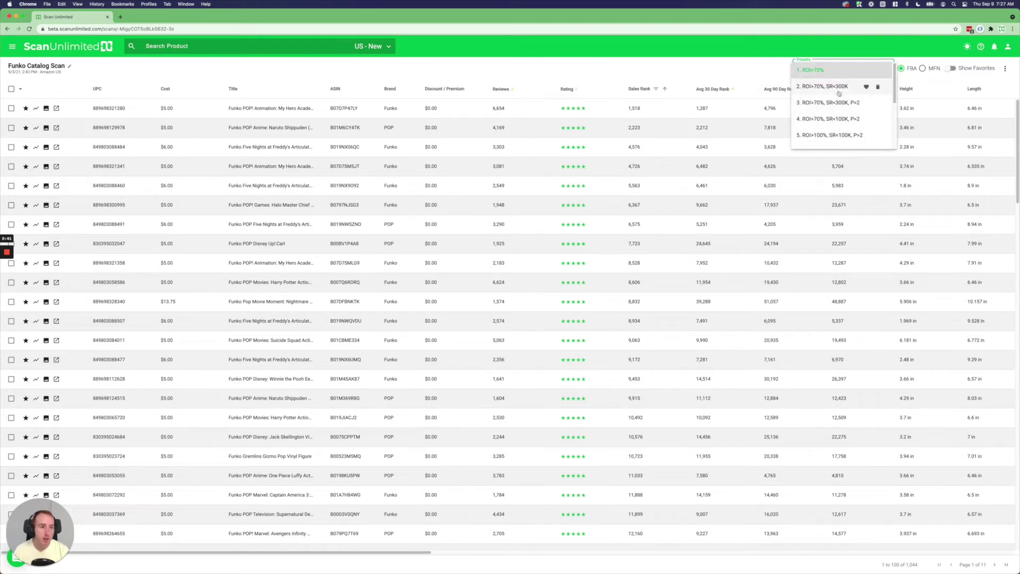
pyautogui.scroll(-5, 848, 75)
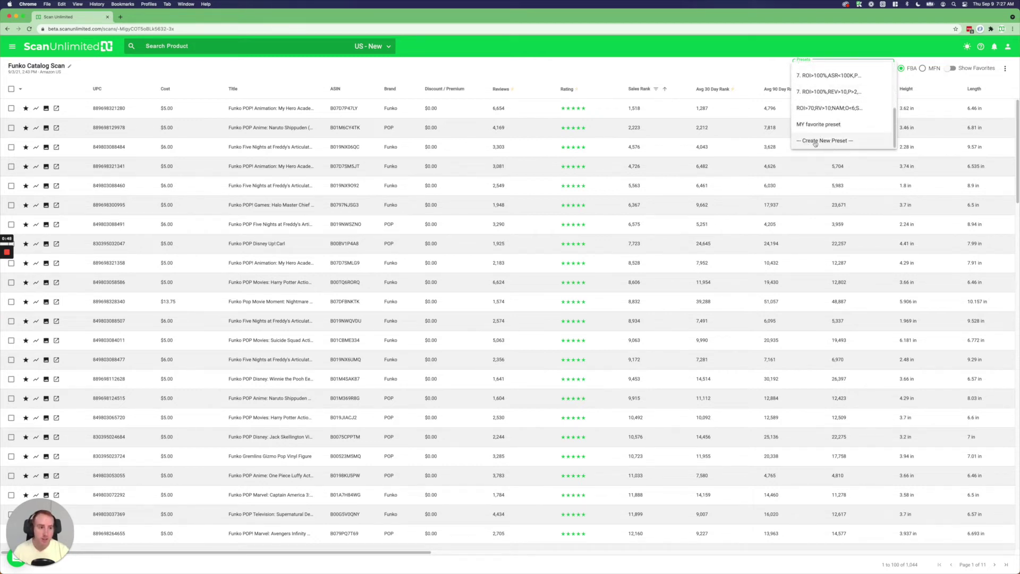
pyautogui.click(816, 142)
# - Save a new preset named 'my new preset'
pyautogui.click(446, 301)
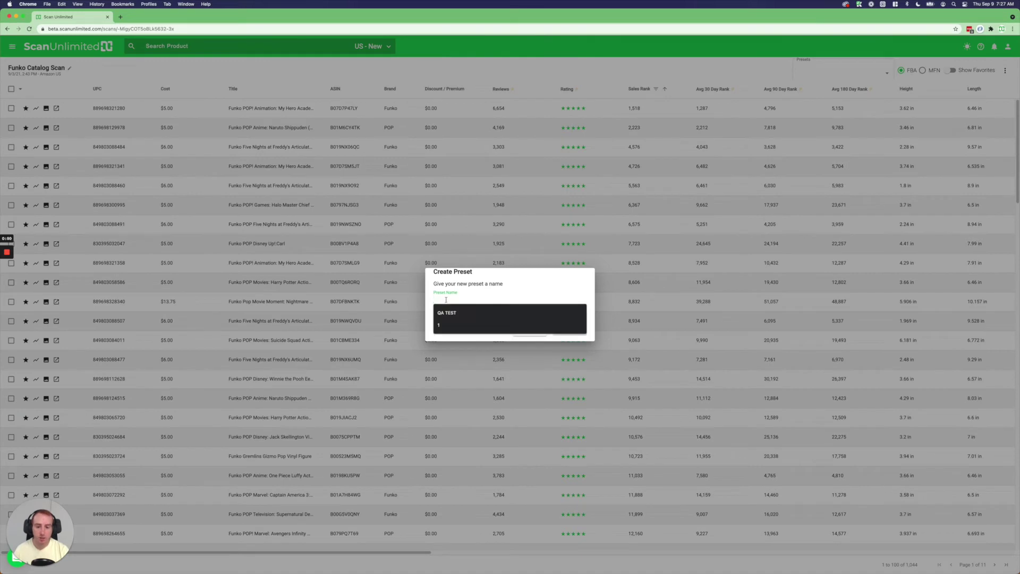
pyautogui.write('m')
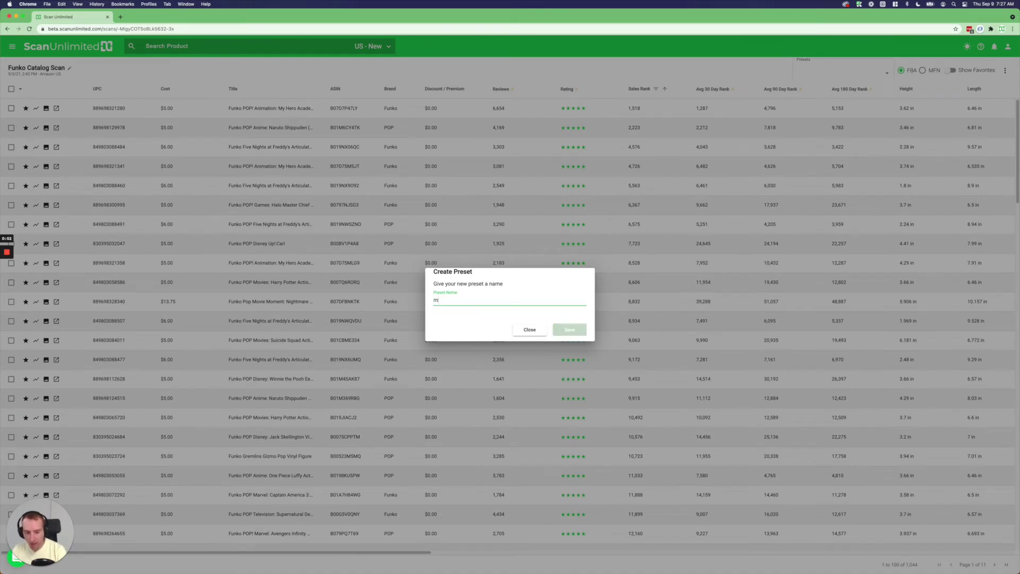
pyautogui.write('y new preset')
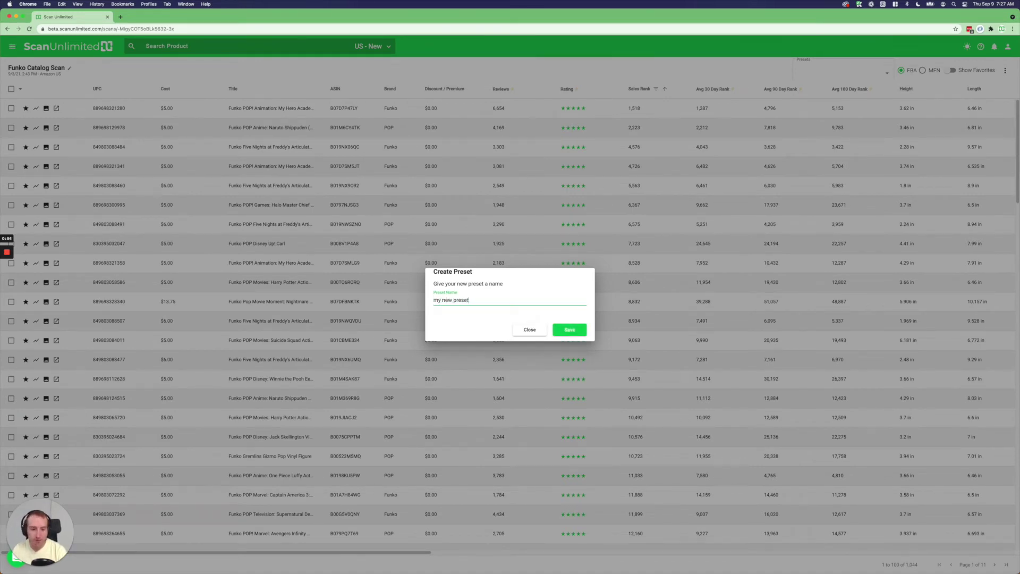
pyautogui.click(570, 329)
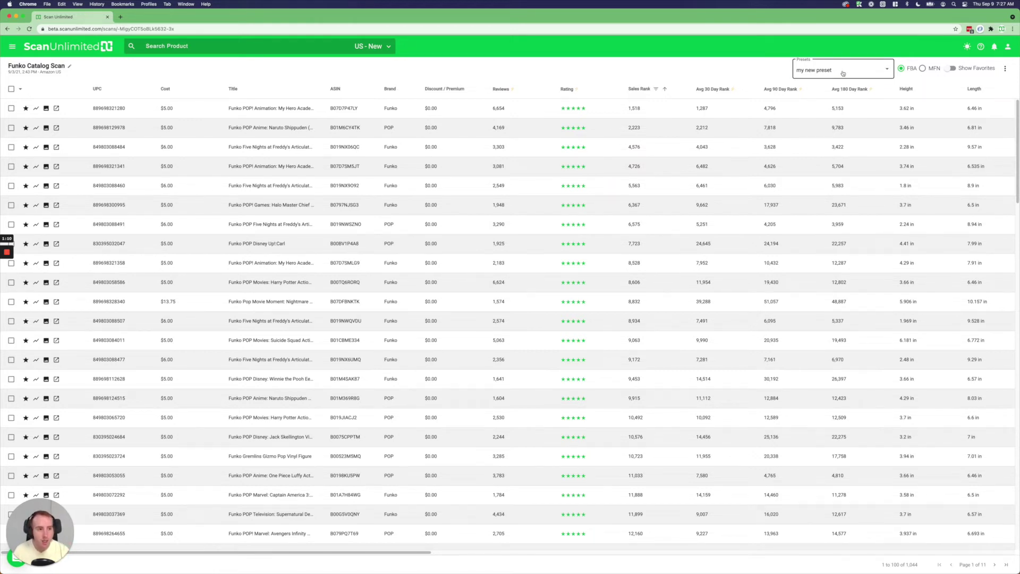
pyautogui.click(842, 72)
# - Make the ROI>70% preset the default
pyautogui.scroll(3, 845, 79)
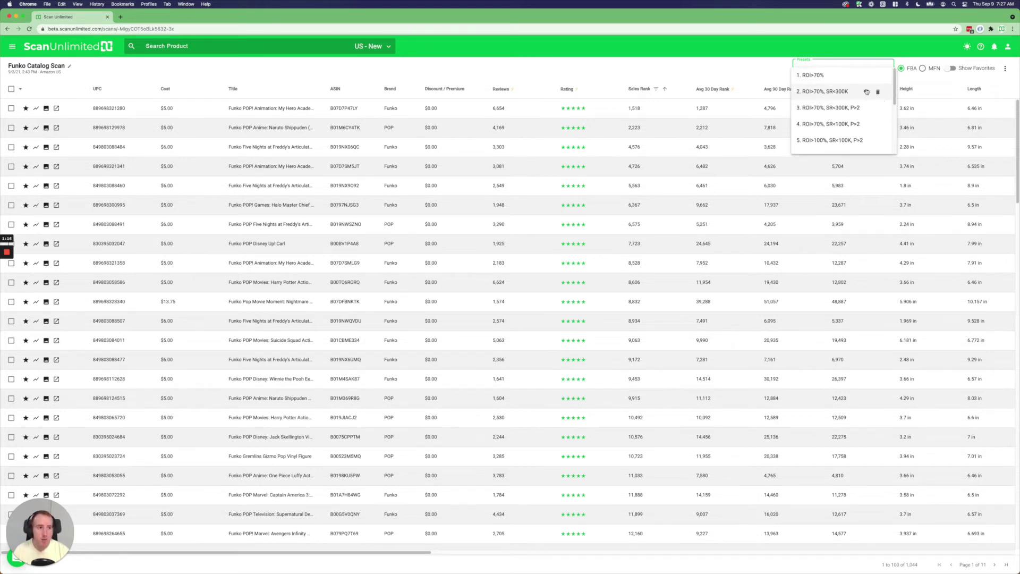
pyautogui.click(866, 76)
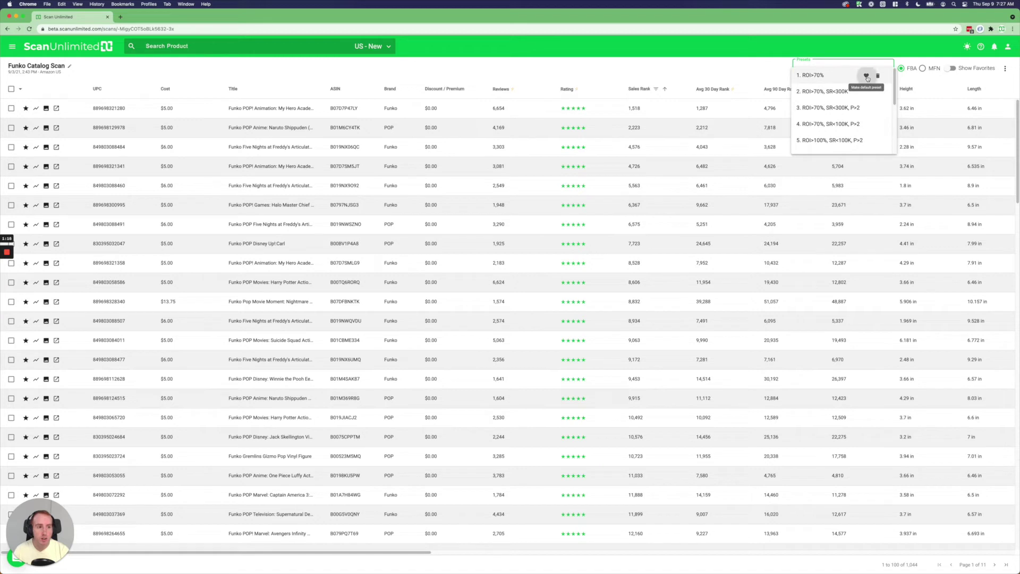
pyautogui.click(677, 55)
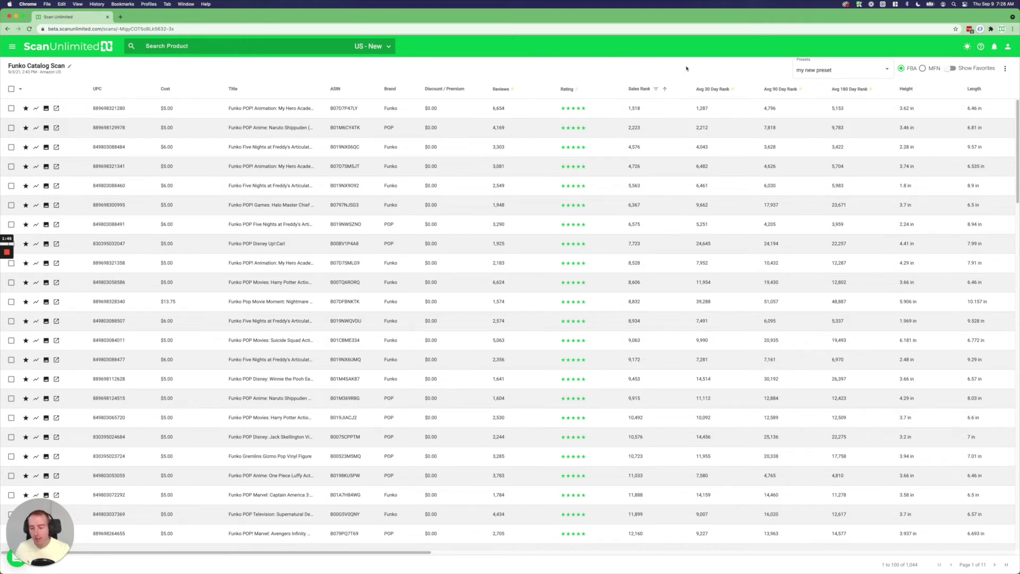
# - Delete the preset 'MY favorite preset' from the Presets list
pyautogui.click(810, 71)
pyautogui.scroll(-2, 851, 136)
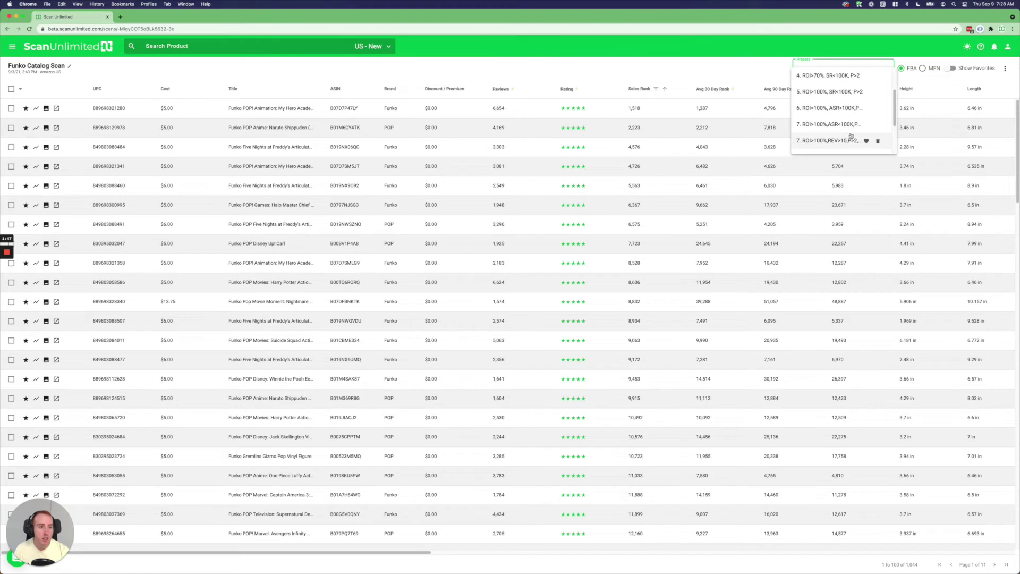
pyautogui.scroll(2, 850, 136)
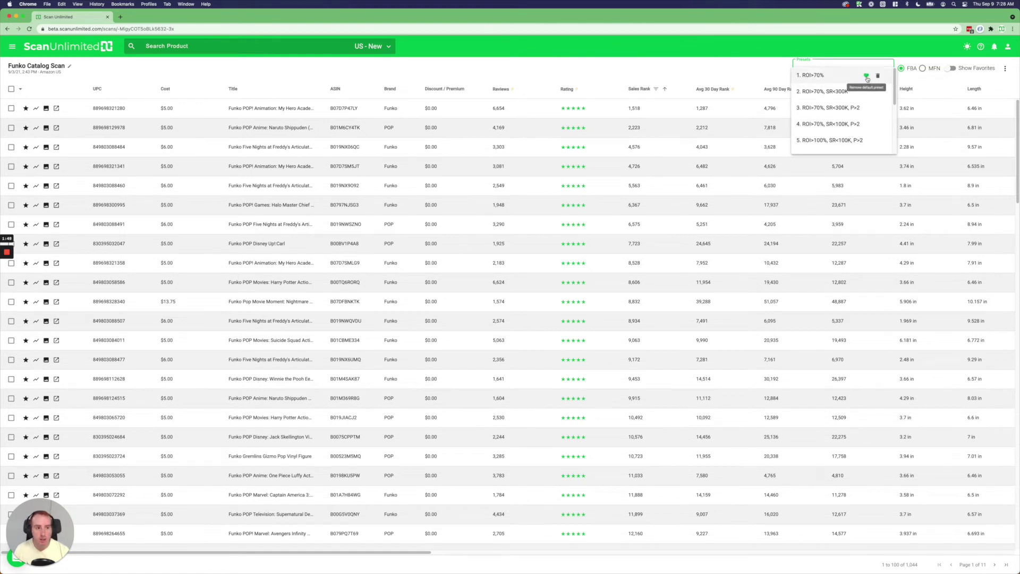
pyautogui.scroll(-5, 850, 106)
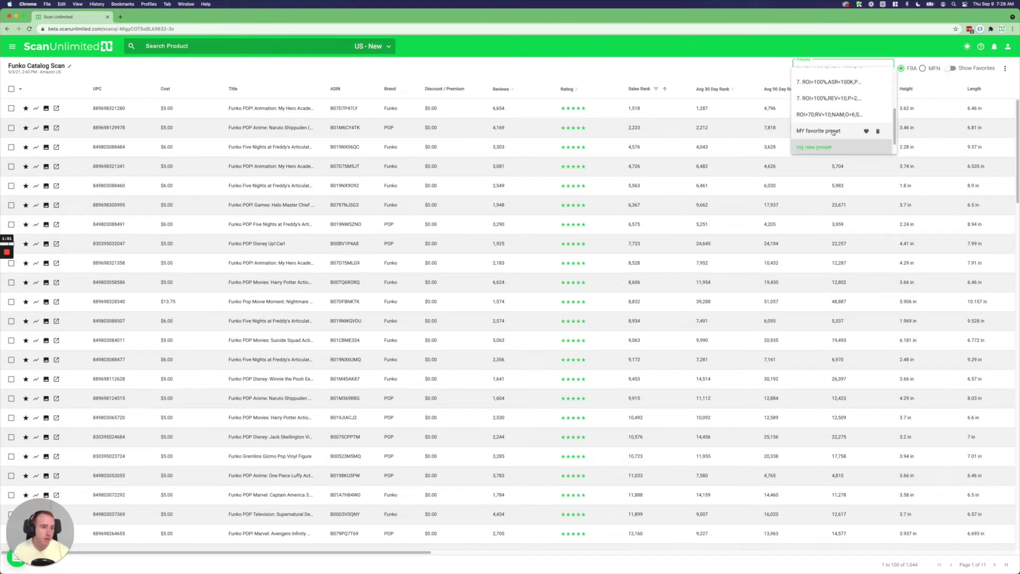
pyautogui.scroll(-1, 833, 133)
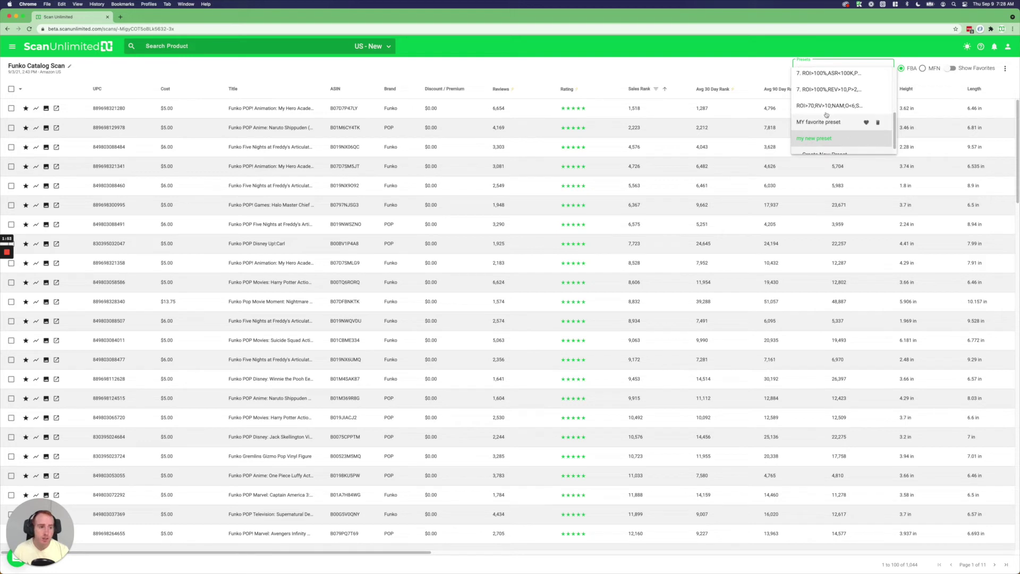
pyautogui.scroll(1, 840, 116)
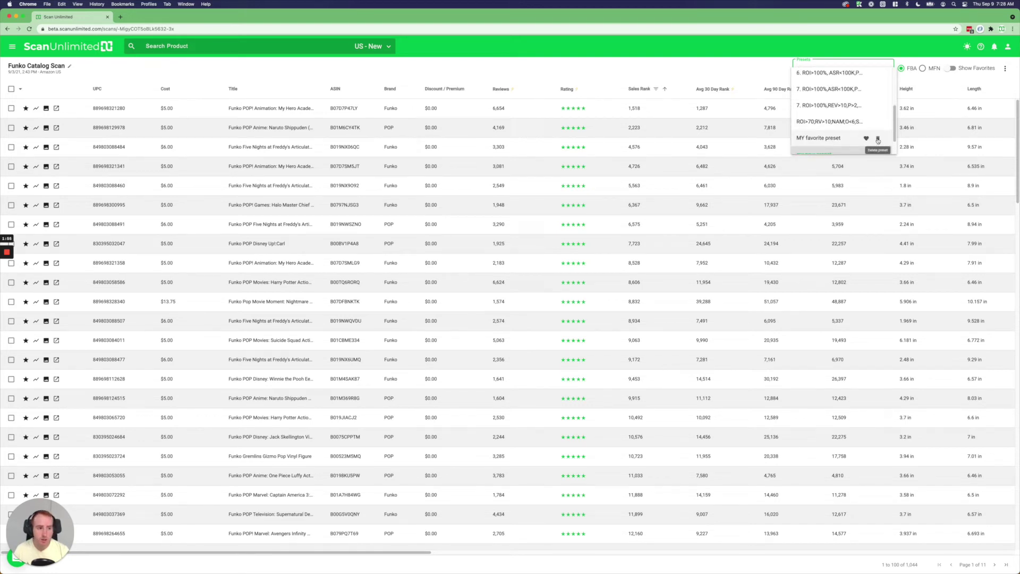
pyautogui.click(878, 139)
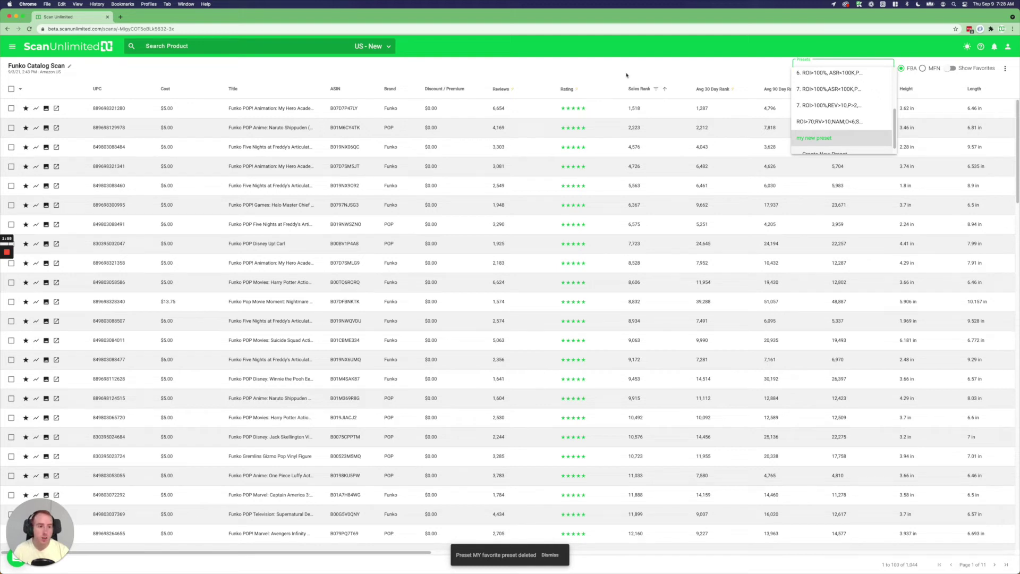
pyautogui.click(677, 58)
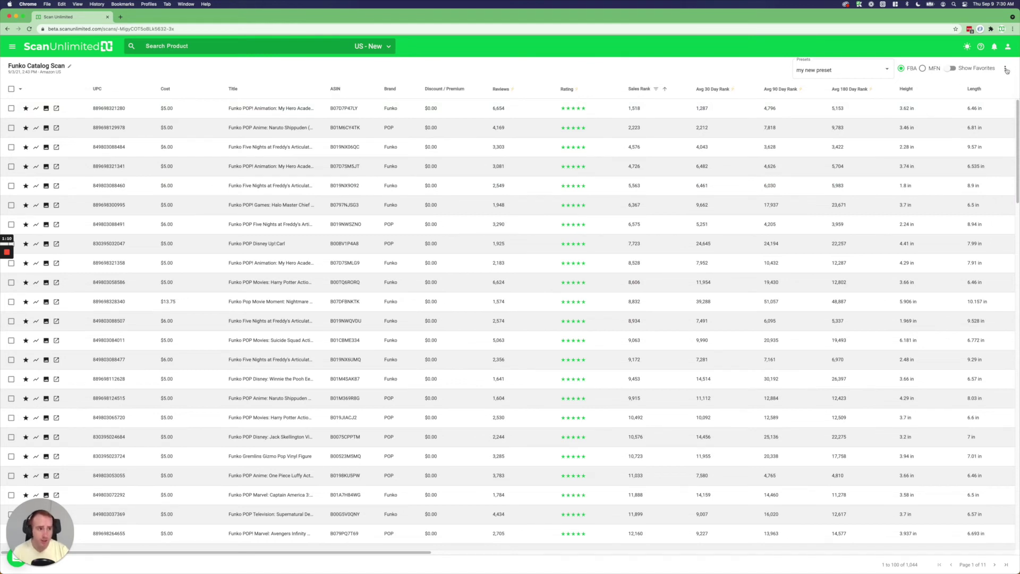
# - Download the scan results as a CSV and open it in Excel
pyautogui.click(1006, 70)
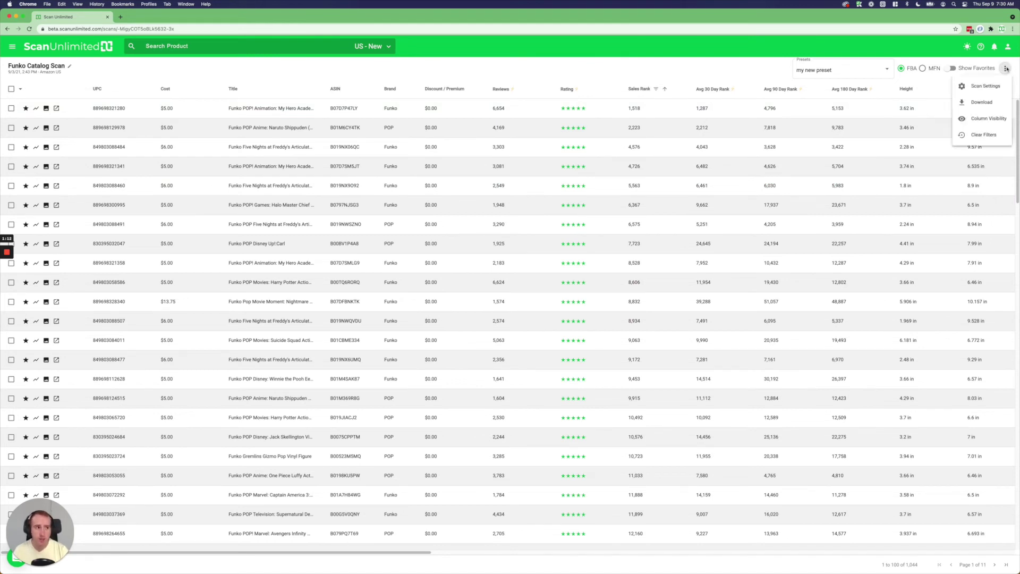
pyautogui.click(980, 102)
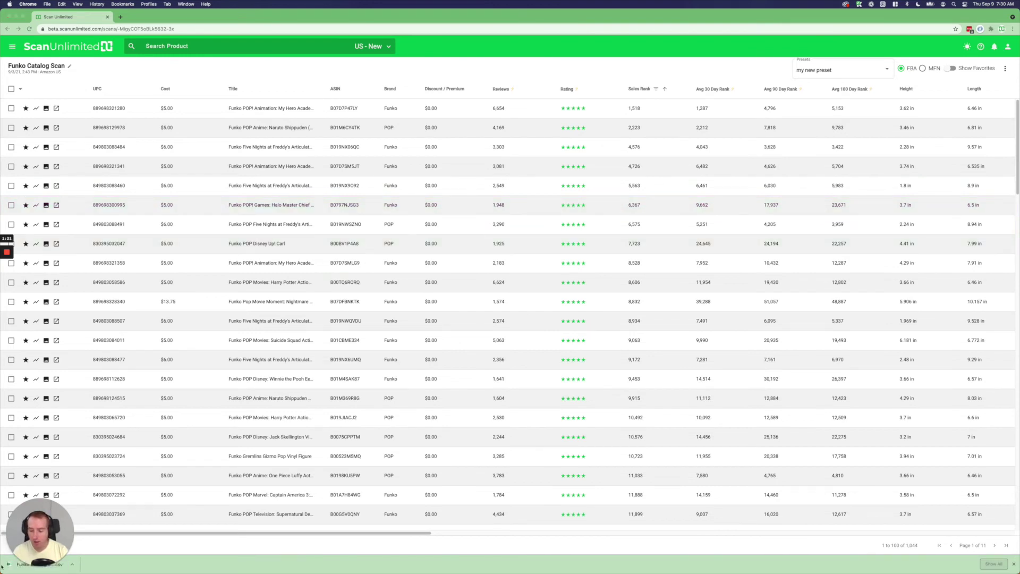
pyautogui.moveTo(8, 562); pyautogui.dragTo(64, 498)
pyautogui.click(26, 565)
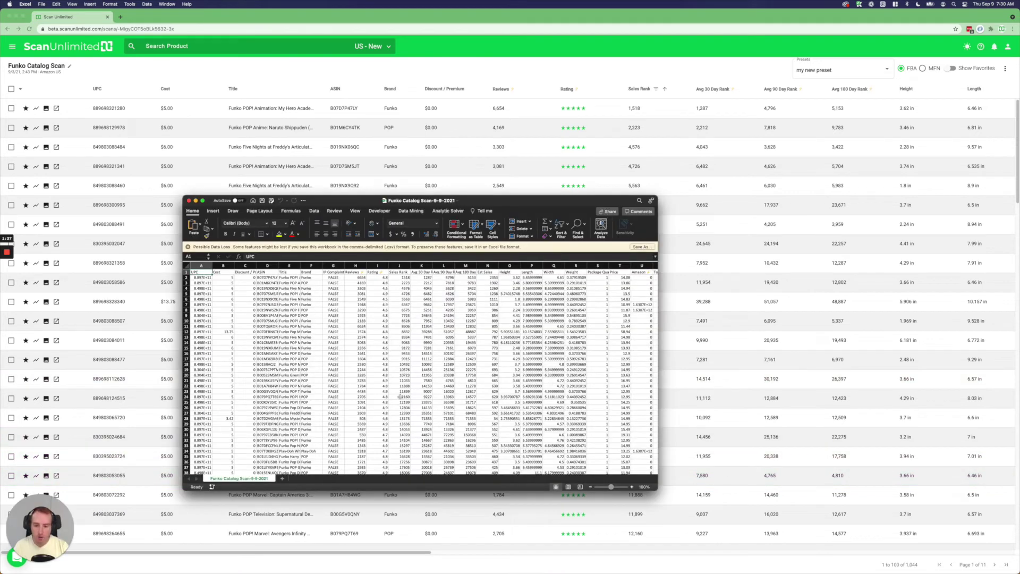
# - Check the Reviews and Rating column totals and values in columns Z and AA
pyautogui.click(365, 375)
pyautogui.click(357, 277)
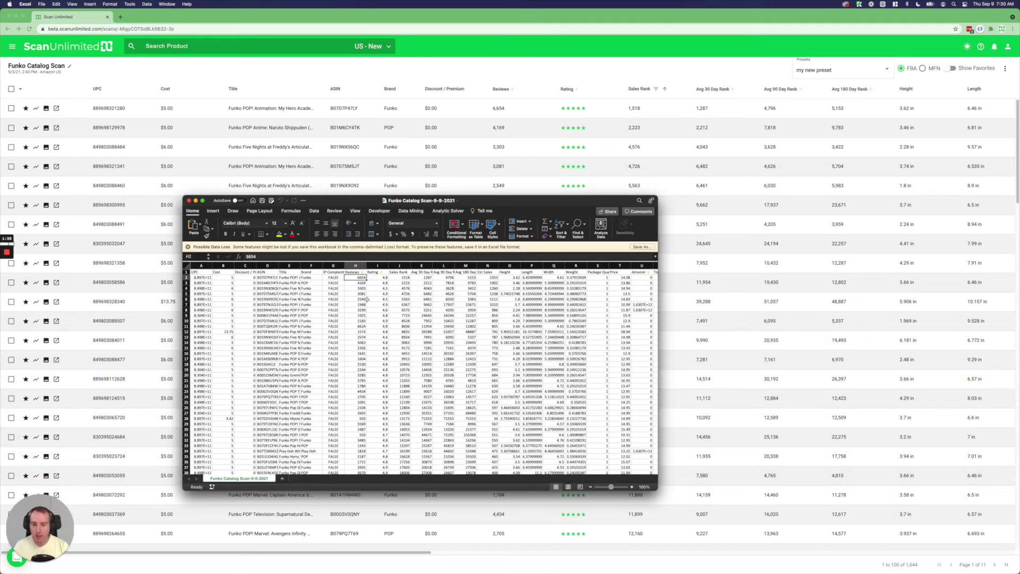
pyautogui.click(366, 266)
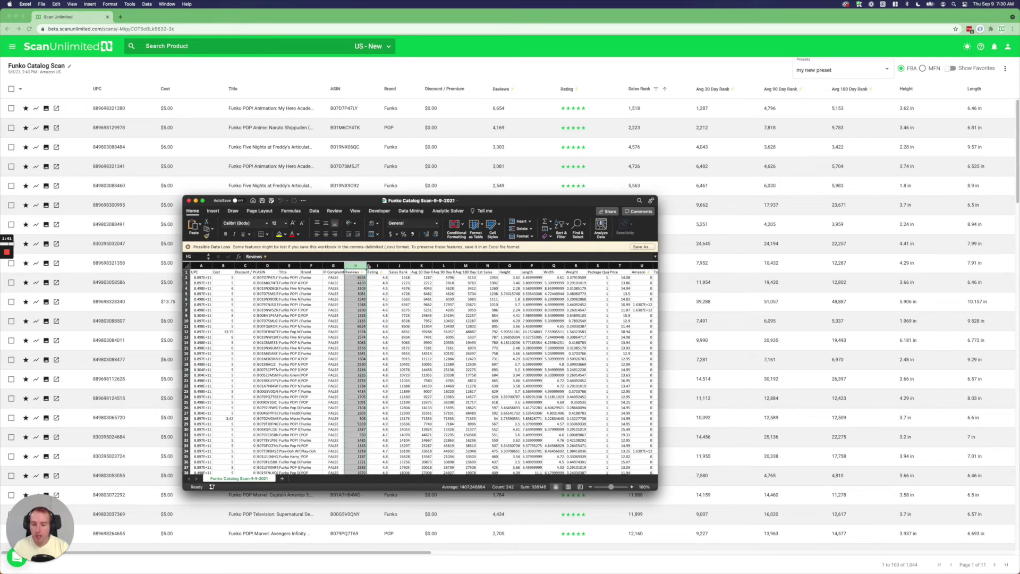
pyautogui.click(374, 265)
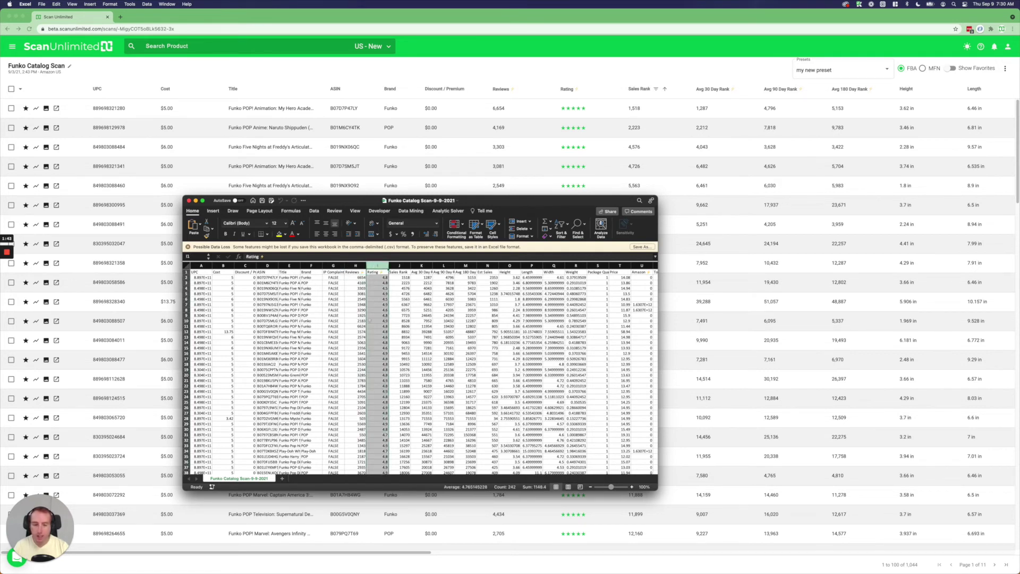
pyautogui.click(448, 423)
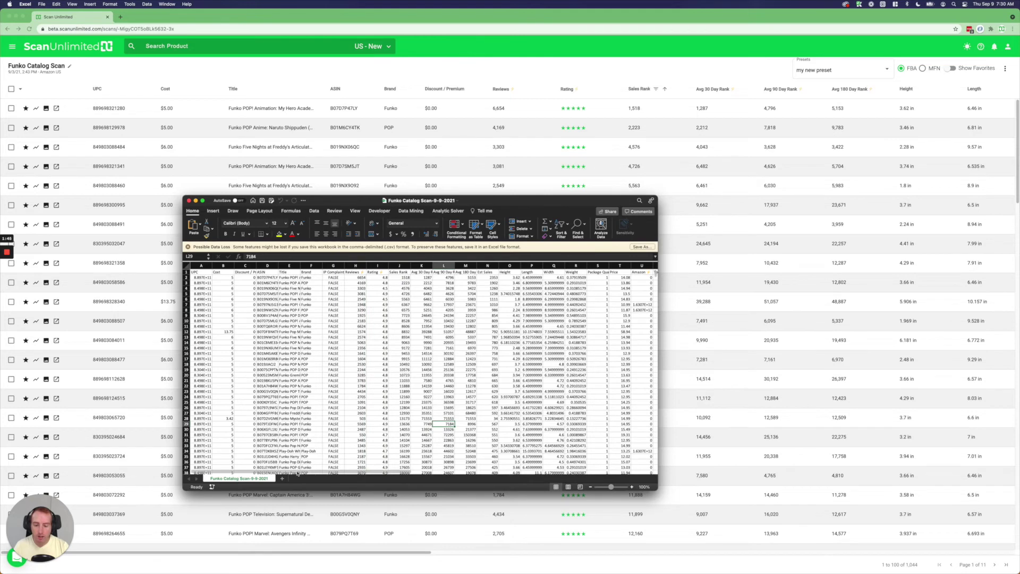
pyautogui.moveTo(298, 474); pyautogui.dragTo(428, 468)
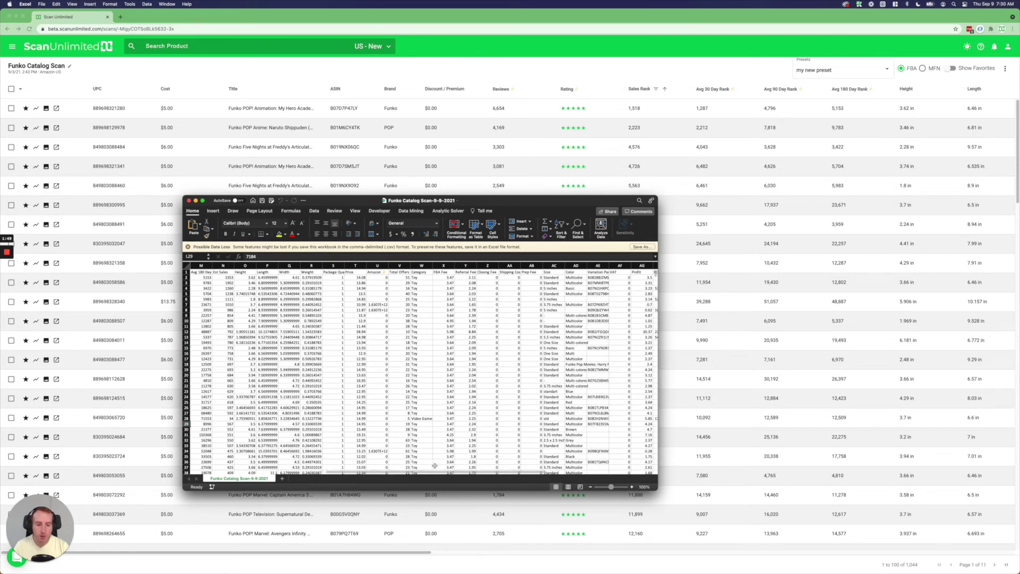
pyautogui.click(505, 344)
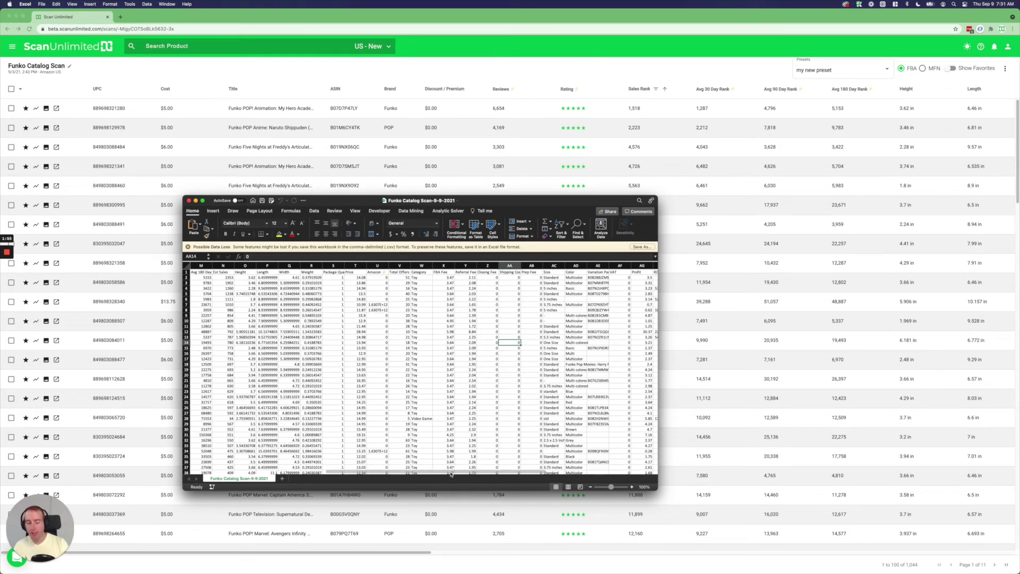
pyautogui.moveTo(451, 474); pyautogui.dragTo(517, 471)
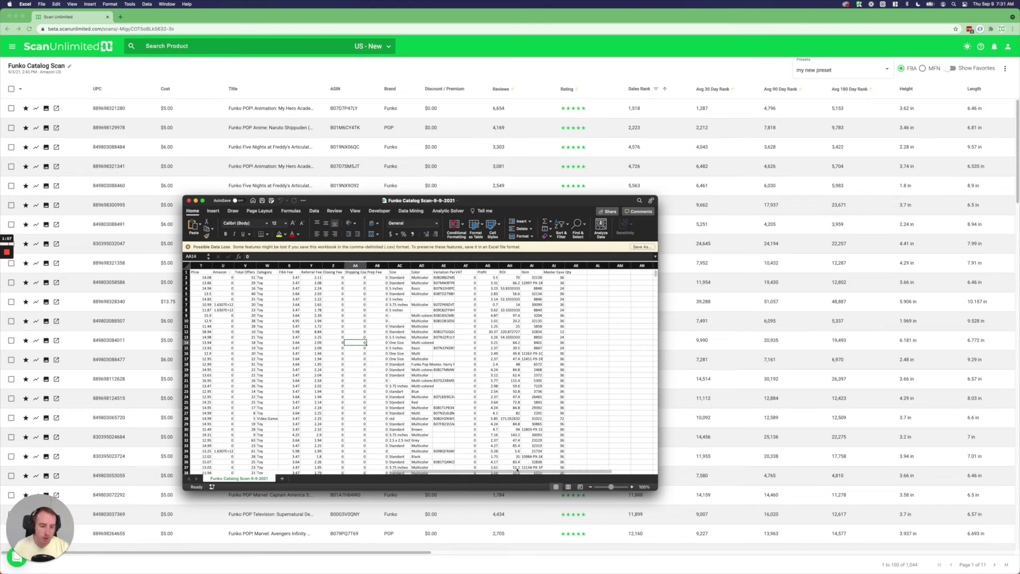
pyautogui.click(336, 301)
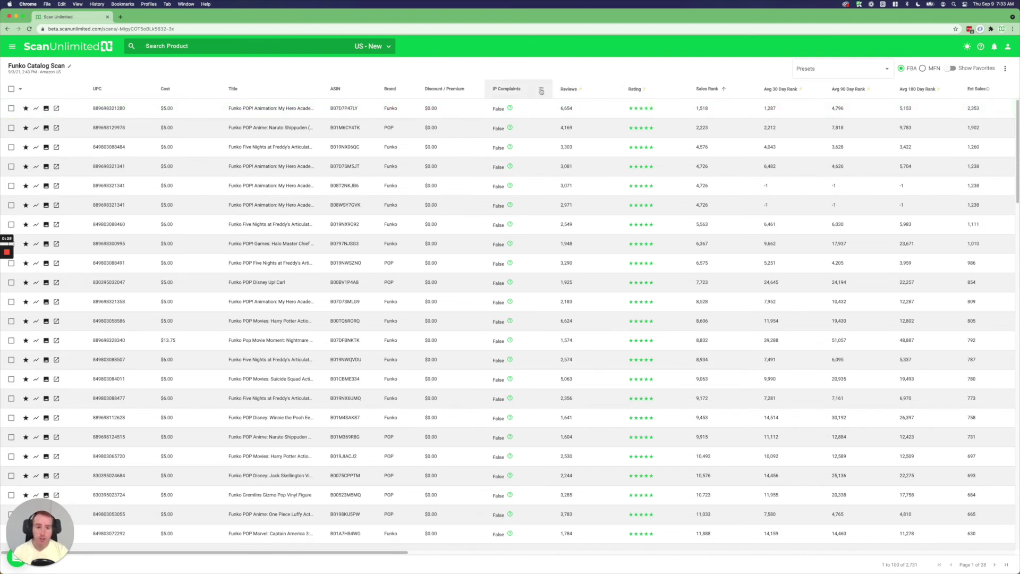
pyautogui.click(541, 92)
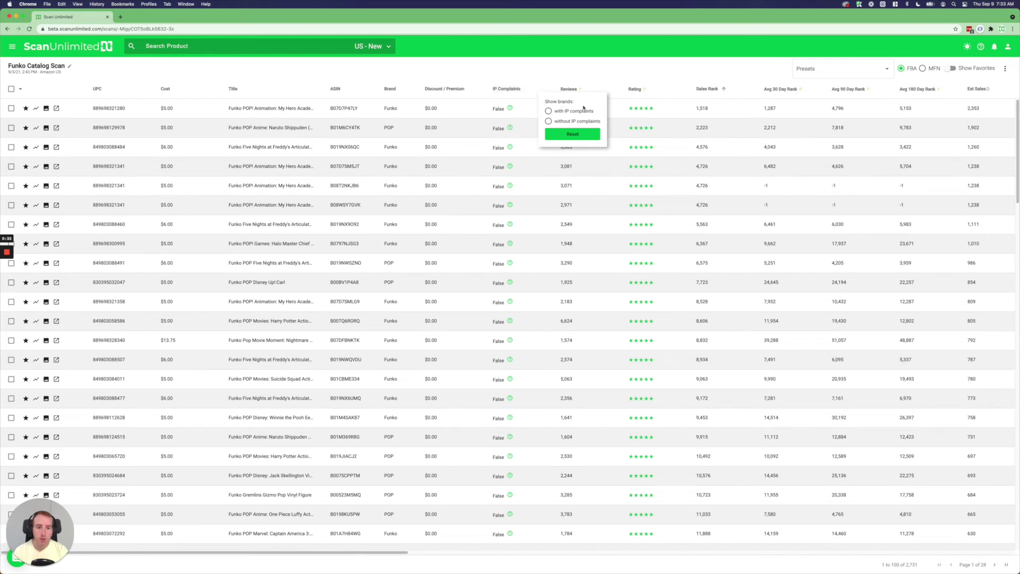
pyautogui.click(548, 111)
pyautogui.click(548, 122)
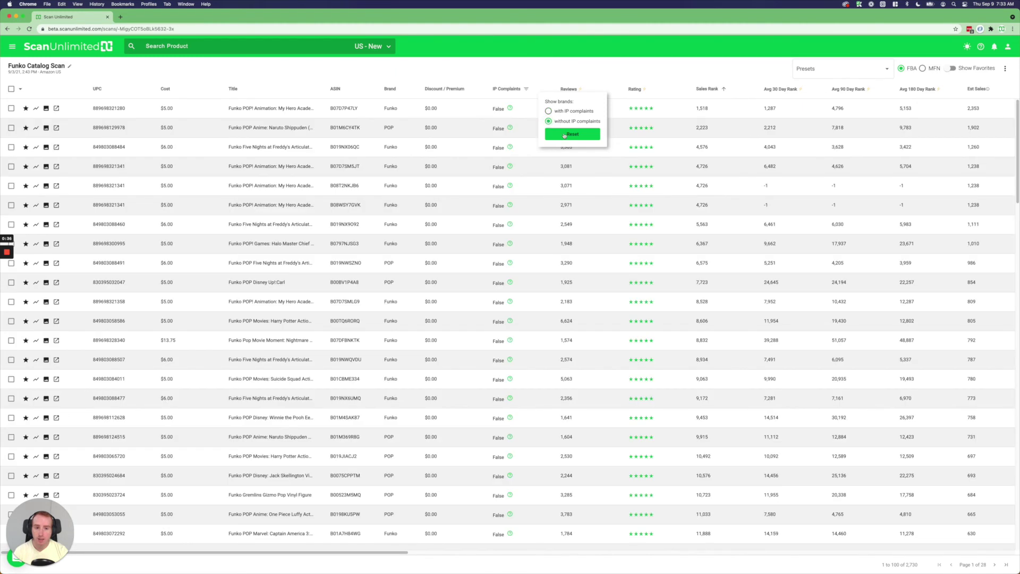
pyautogui.click(564, 135)
pyautogui.click(536, 171)
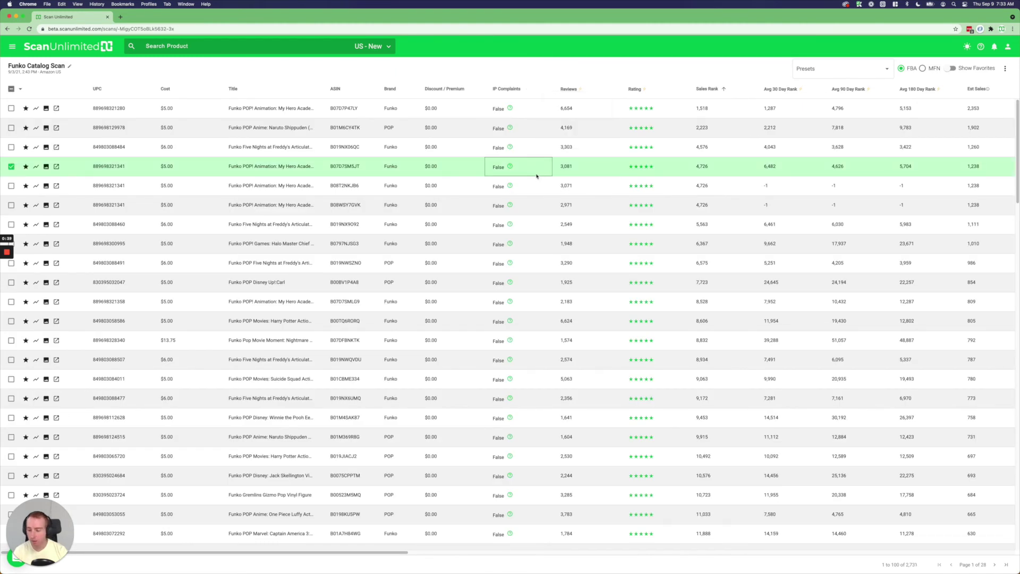